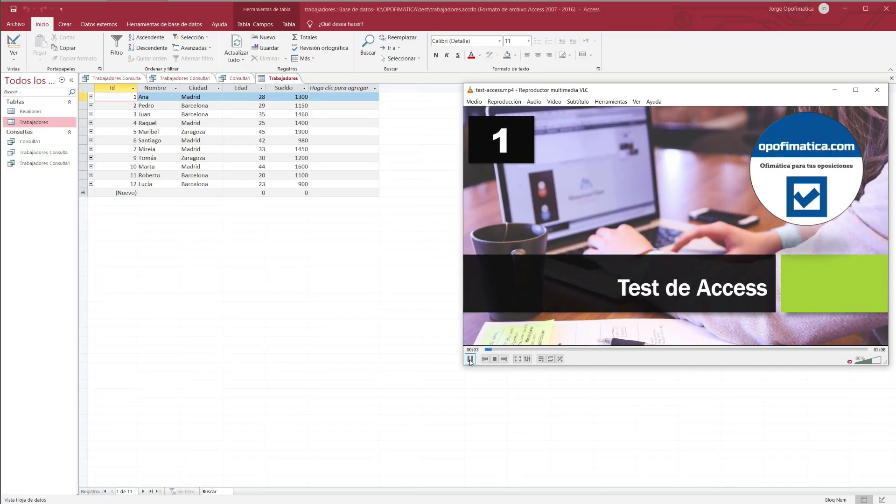
- Pause the quiz video on question 1, then skip ahead to reveal its answer
{"action": "left_click", "coordinate": [470, 359]}
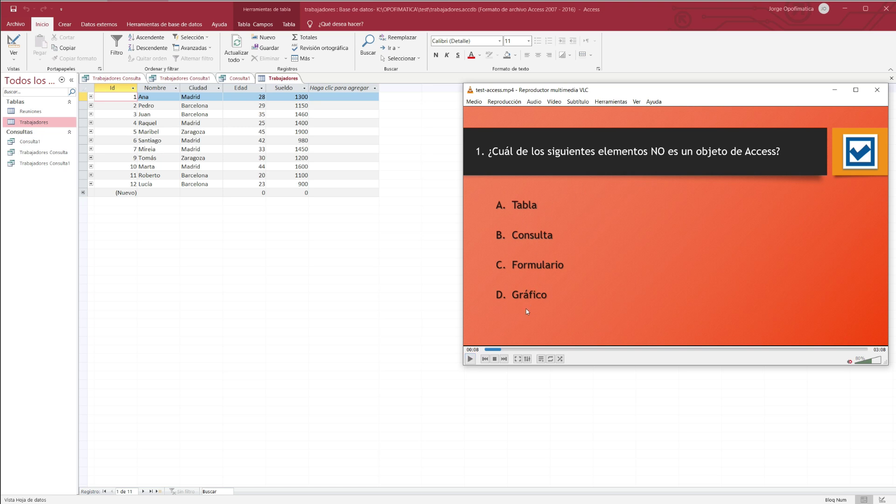
{"action": "left_click", "coordinate": [504, 349]}
{"action": "left_click", "coordinate": [511, 350]}
- Widen the navigation pane, check its grouping options, and advance the quiz to question 2
{"action": "left_click", "coordinate": [79, 97]}
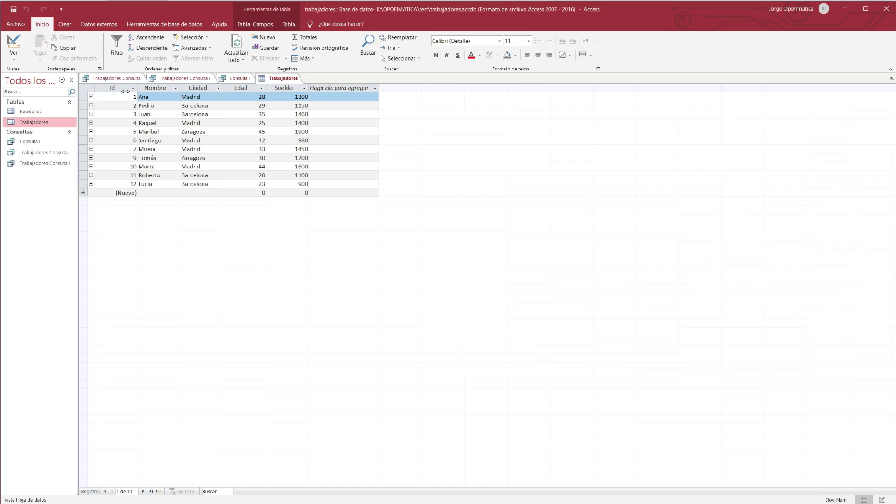
{"action": "left_click_drag", "start_coordinate": [108, 92], "coordinate": [125, 92]}
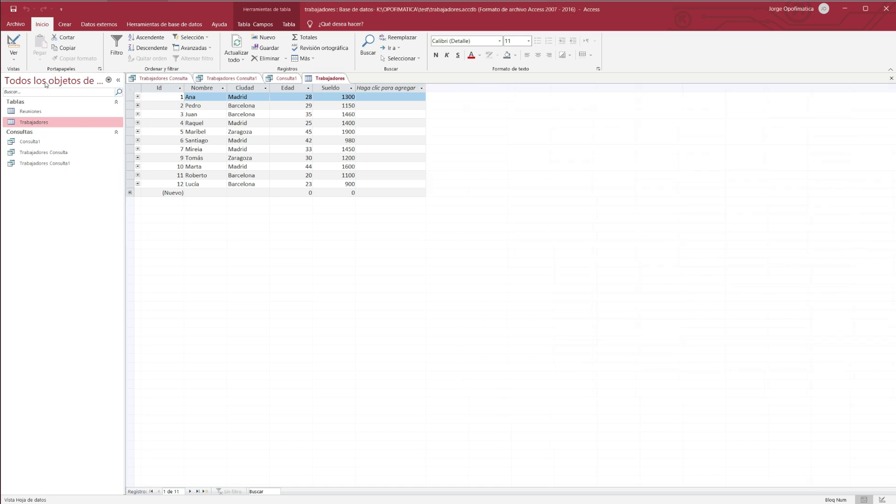
{"action": "left_click", "coordinate": [108, 80]}
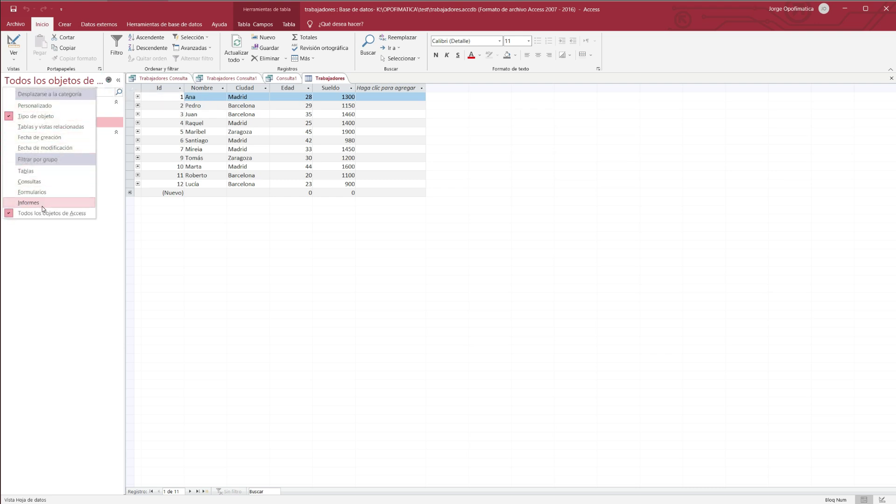
{"action": "left_click", "coordinate": [235, 272]}
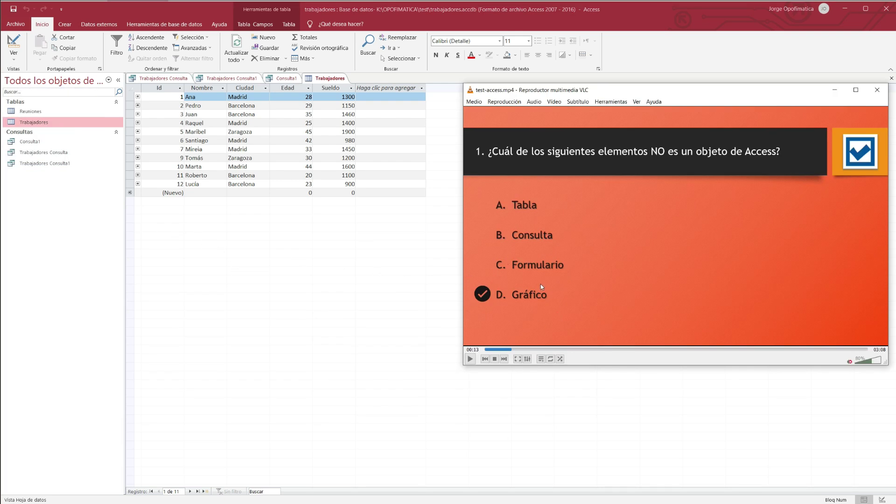
{"action": "left_click_drag", "start_coordinate": [511, 352], "coordinate": [519, 351]}
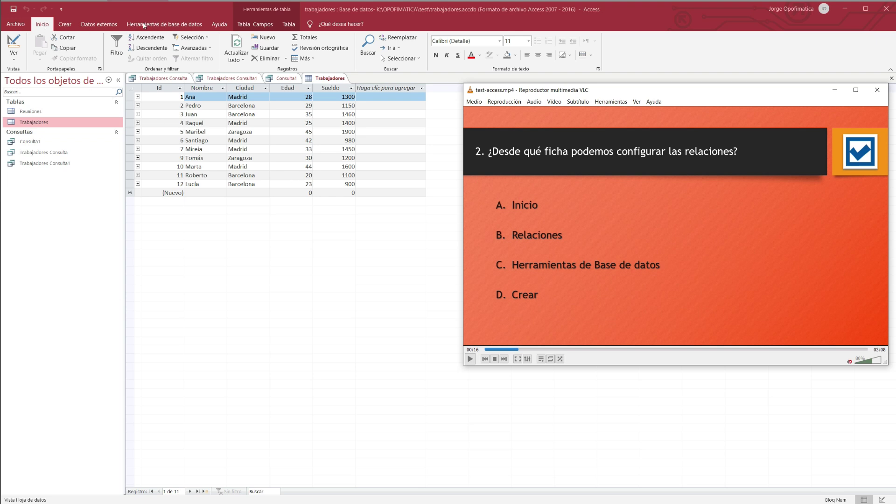
- Show Herramientas de base de datos, open the Reuniones table, and display its Tabla ribbon tools
{"action": "left_click", "coordinate": [159, 24]}
{"action": "left_click", "coordinate": [160, 24]}
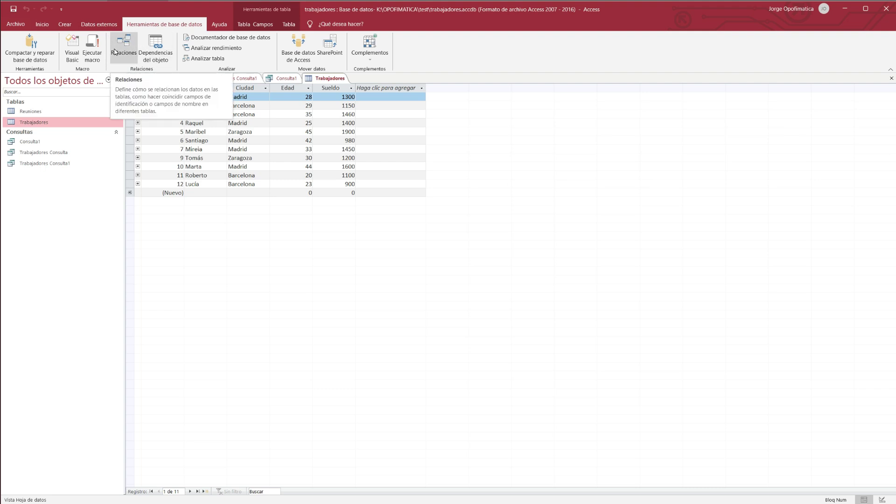
{"action": "double_click", "coordinate": [29, 112]}
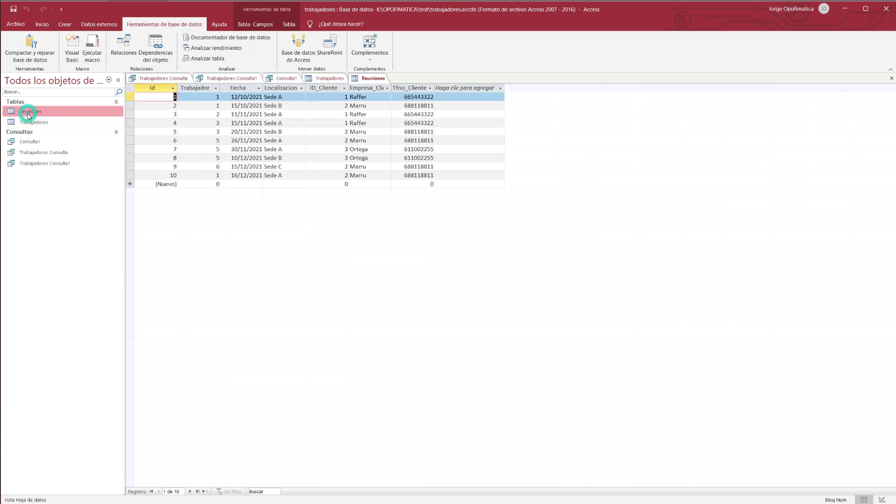
{"action": "left_click", "coordinate": [289, 24]}
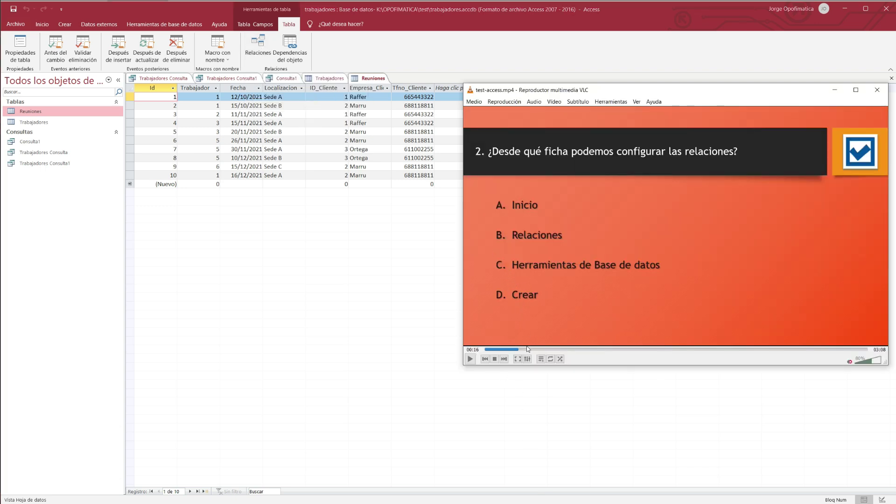
{"action": "left_click", "coordinate": [528, 349]}
{"action": "left_click", "coordinate": [536, 349]}
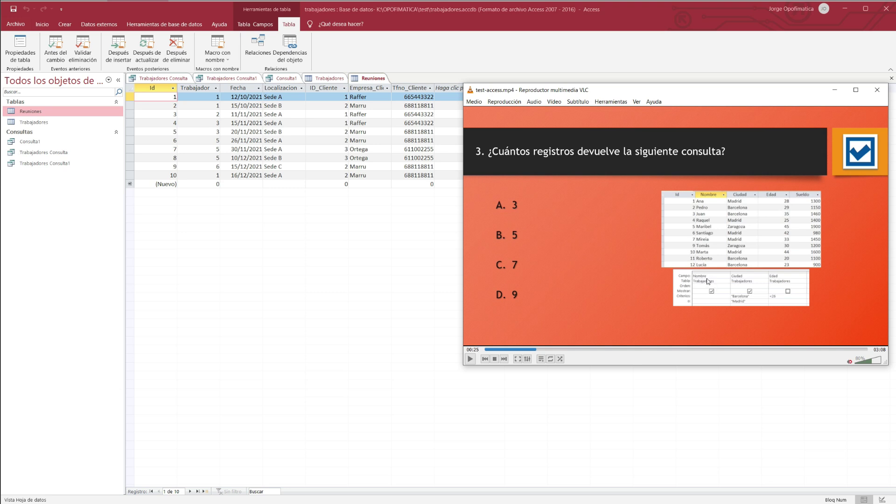
{"action": "left_click_drag", "start_coordinate": [464, 365], "coordinate": [381, 412]}
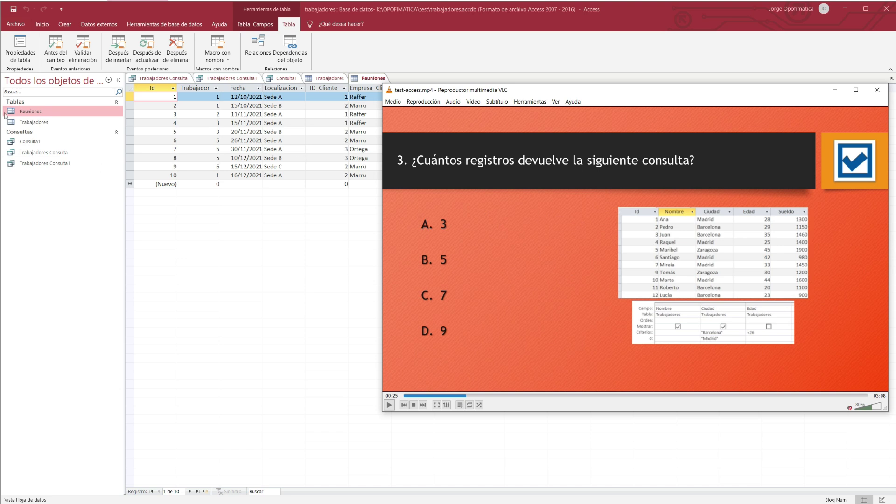
- Open Trabajadores, check several workers' Ciudad values, and reveal question 3's answer (C, 7 records)
{"action": "double_click", "coordinate": [23, 122]}
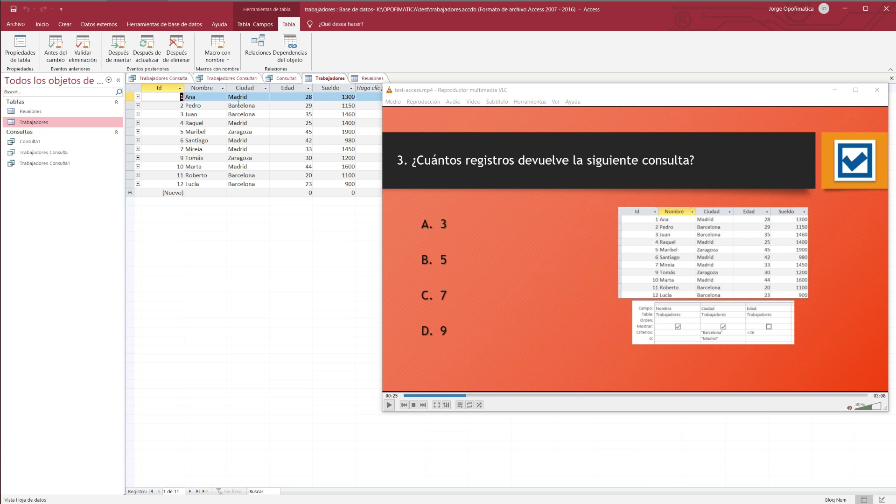
{"action": "left_click", "coordinate": [281, 106]}
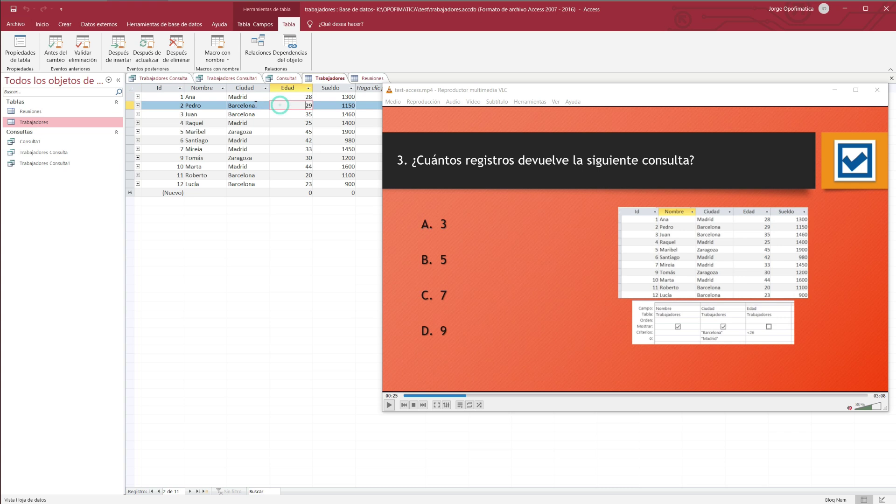
{"action": "left_click", "coordinate": [247, 114]}
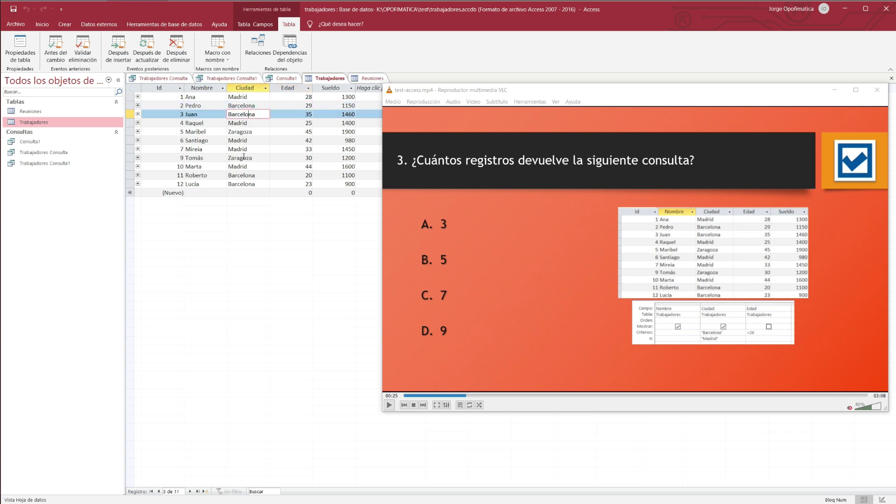
{"action": "left_click", "coordinate": [244, 173]}
{"action": "left_click", "coordinate": [246, 183]}
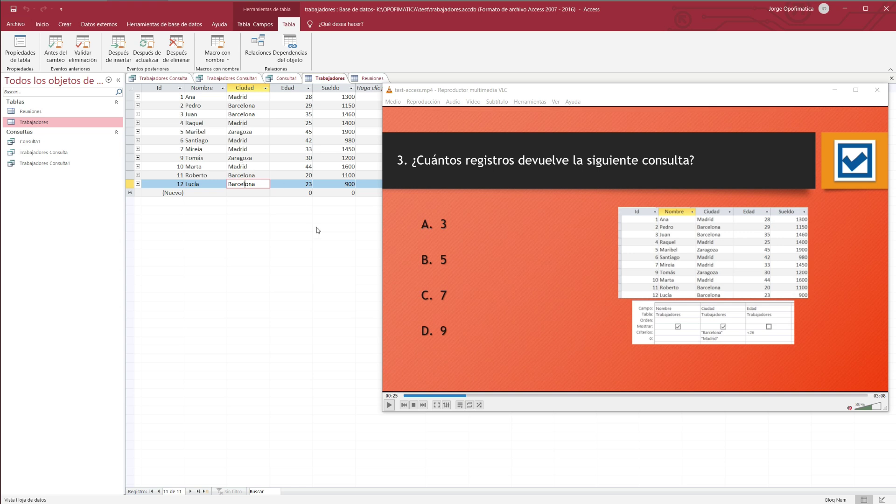
{"action": "left_click_drag", "start_coordinate": [467, 395], "coordinate": [481, 396]}
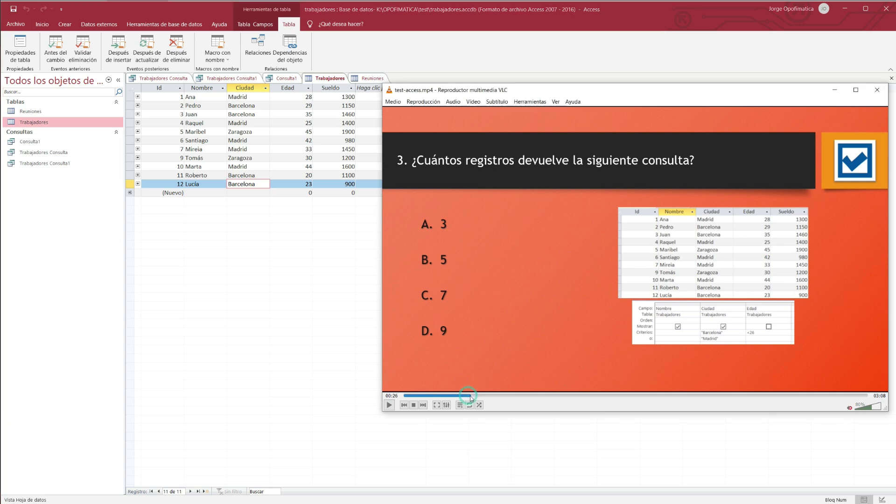
- Start a new design-view query with the Trabajadores table added
{"action": "left_click", "coordinate": [65, 24]}
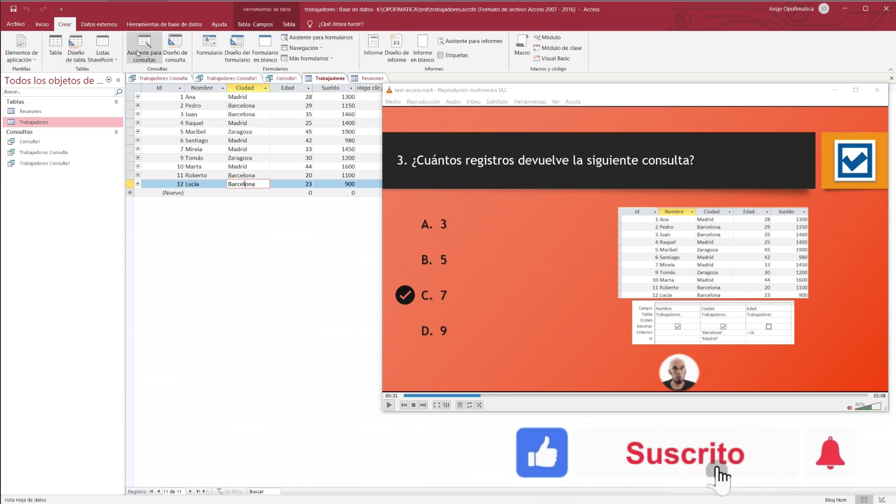
{"action": "left_click", "coordinate": [173, 43]}
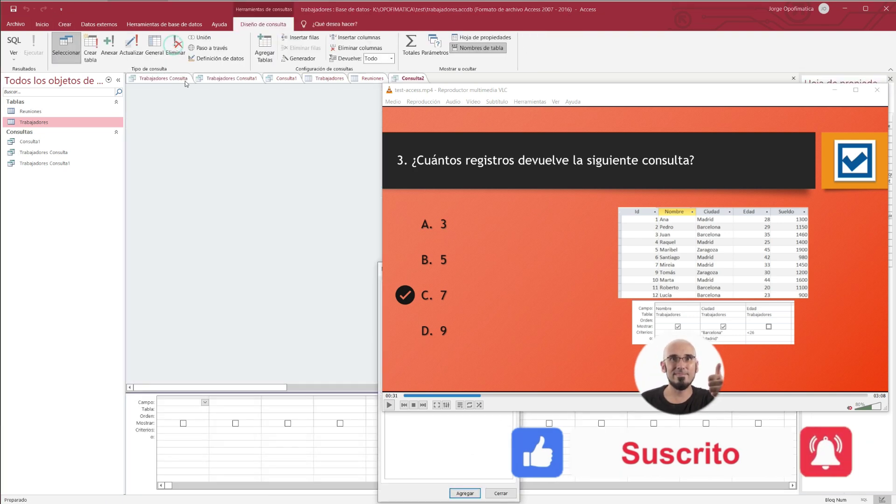
{"action": "left_click", "coordinate": [835, 89]}
{"action": "left_click", "coordinate": [393, 304]}
{"action": "double_click", "coordinate": [393, 303]}
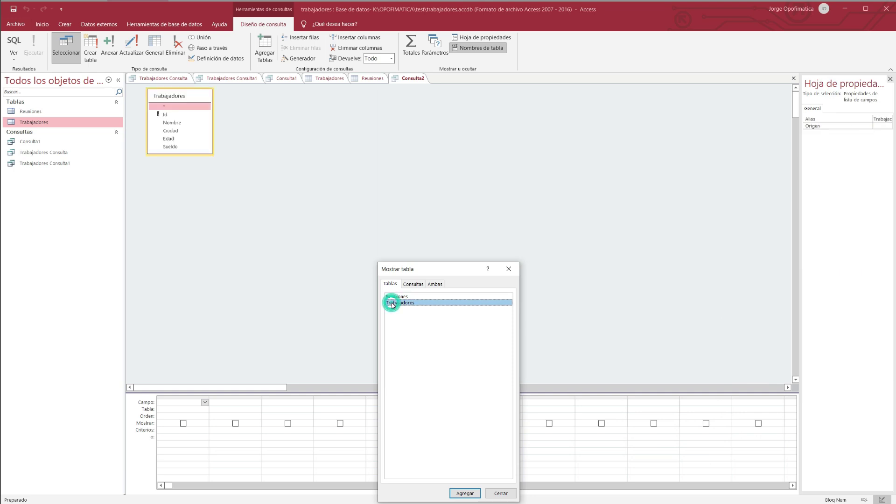
{"action": "left_click", "coordinate": [509, 269]}
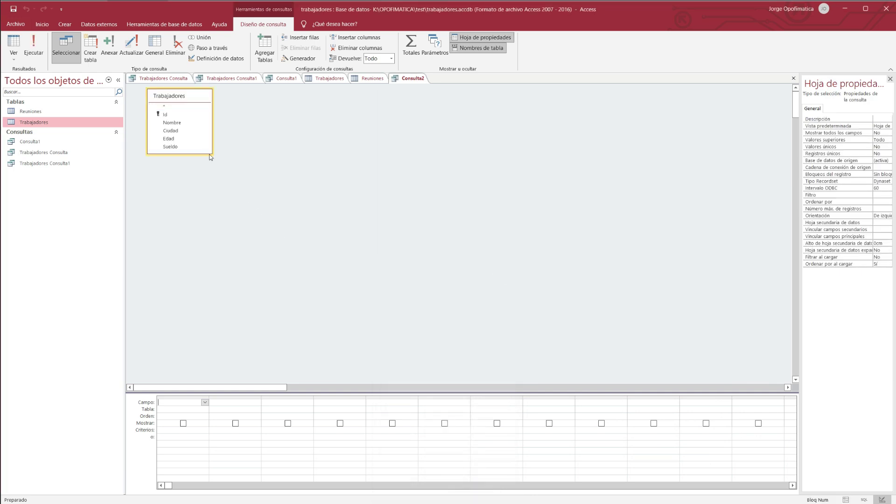
{"action": "key", "text": "alt+Tab"}
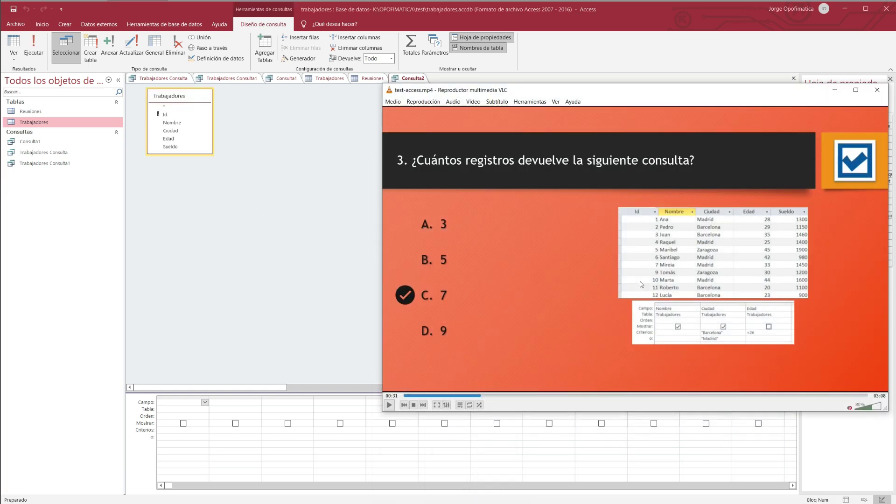
- Add the Nombre, Ciudad and Edad fields, hiding Edad from the results
{"action": "double_click", "coordinate": [167, 122]}
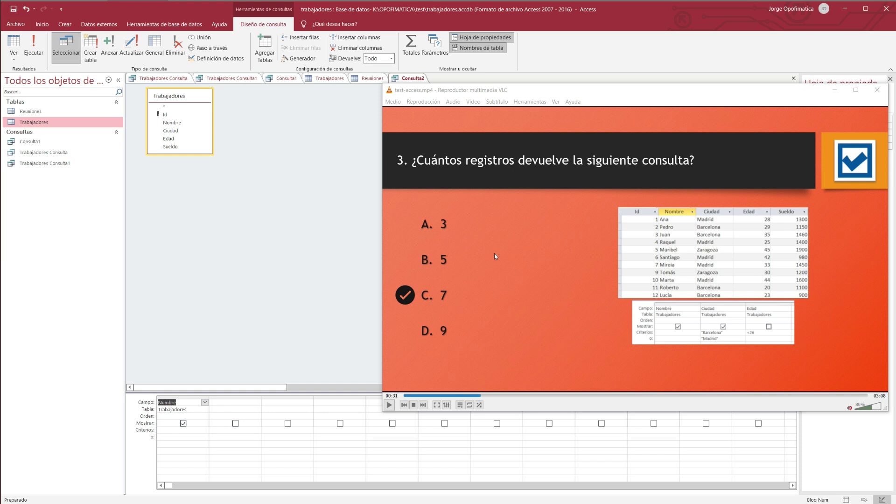
{"action": "double_click", "coordinate": [174, 131]}
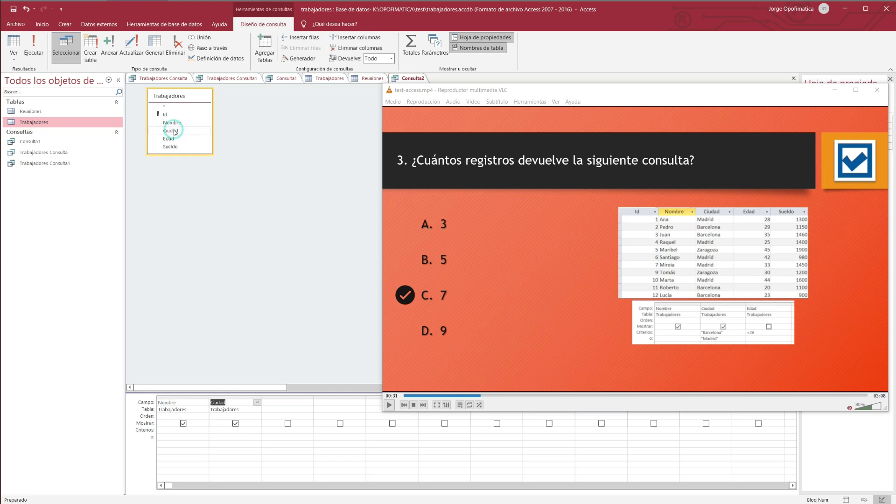
{"action": "left_click", "coordinate": [169, 139]}
{"action": "double_click", "coordinate": [169, 138]}
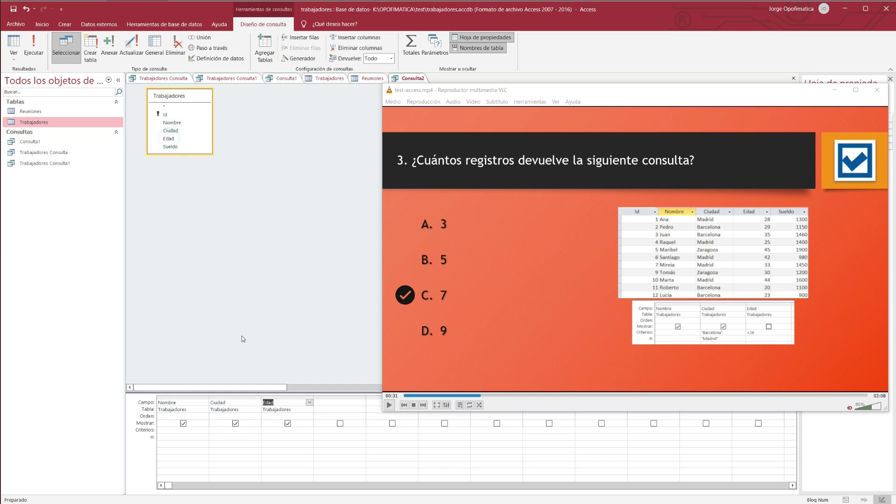
{"action": "left_click", "coordinate": [288, 424]}
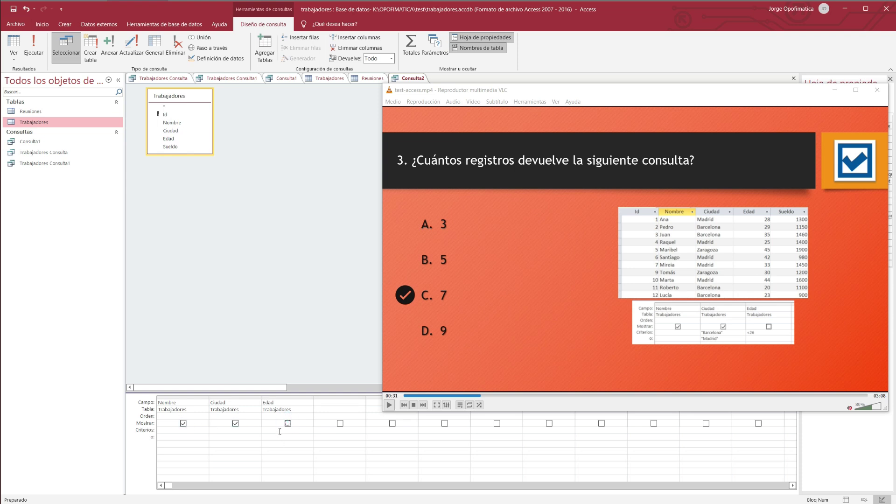
- Set criteria Edad <26 with Ciudad "Barcelona", and "Madrid" on the o: row
{"action": "left_click", "coordinate": [279, 431]}
{"action": "type", "text": "<26"}
{"action": "key", "text": "Tab"}
{"action": "left_click", "coordinate": [223, 430]}
{"action": "type", "text": "Barcel"}
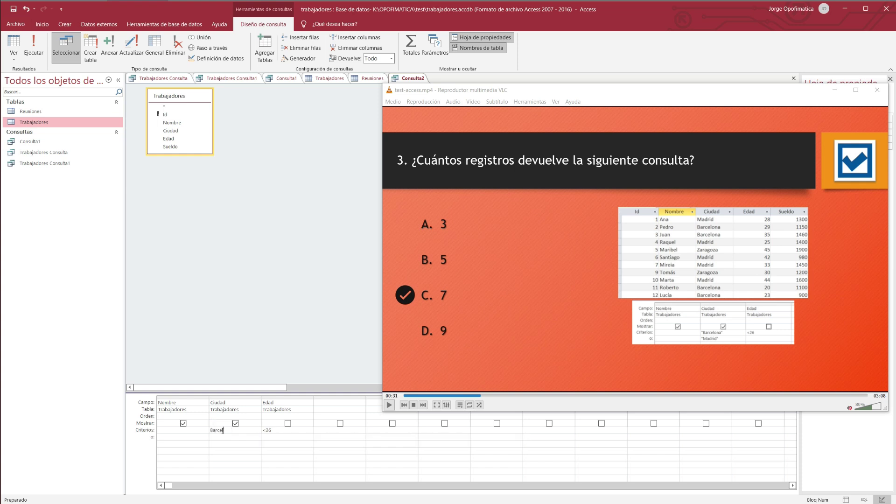
{"action": "type", "text": "ona"}
{"action": "key", "text": "Tab"}
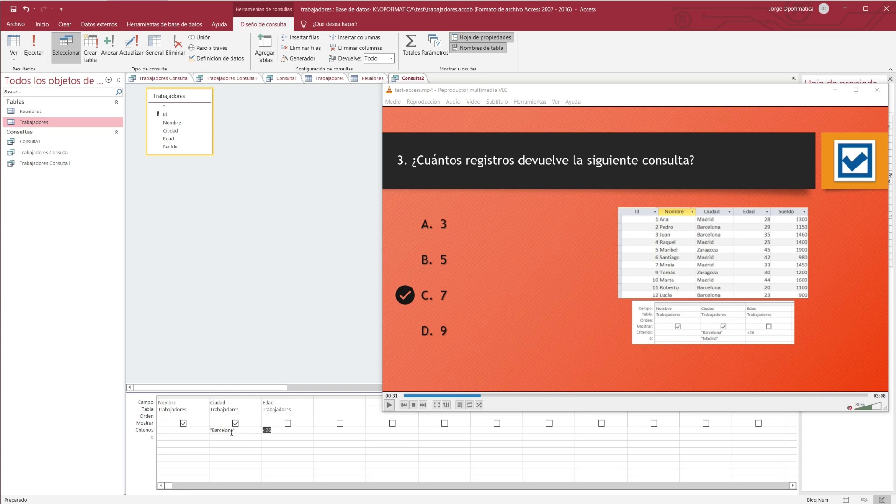
{"action": "left_click", "coordinate": [228, 437]}
{"action": "type", "text": "Madrid"}
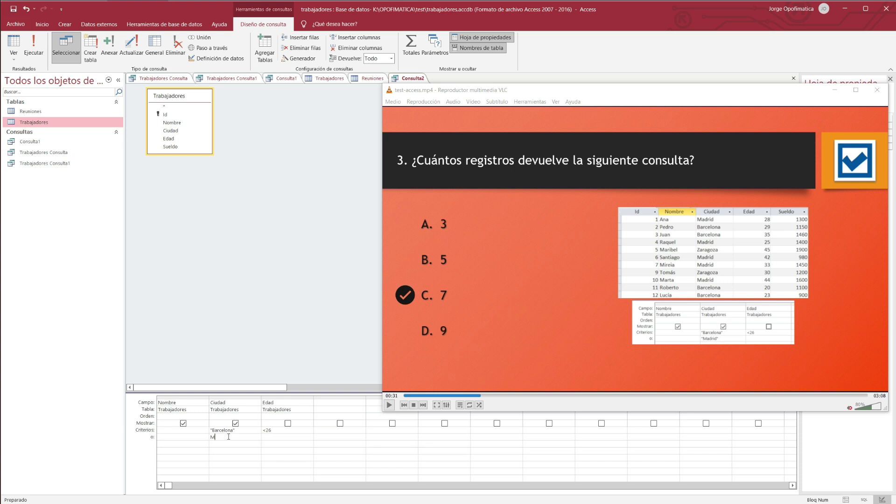
{"action": "key", "text": "Tab"}
- Run Consulta2, switch to the Trabajadores datasheet with Ctrl+F6, and advance the quiz to question 4
{"action": "left_click", "coordinate": [34, 44]}
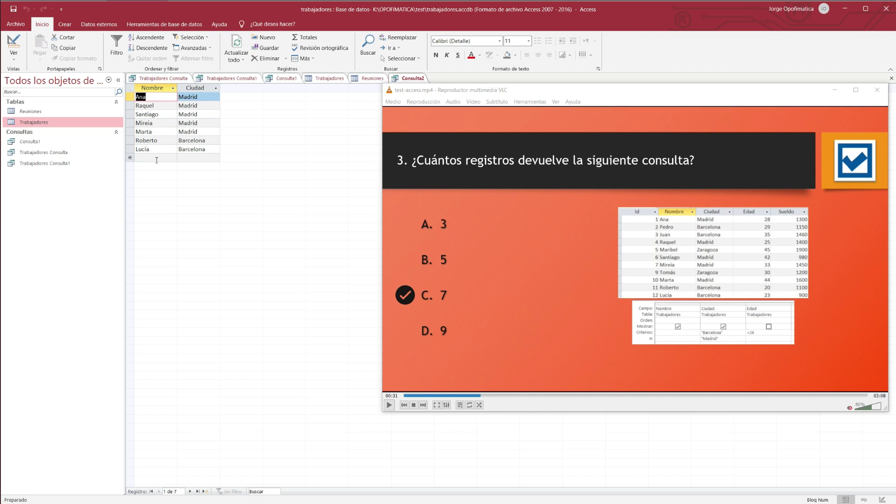
{"action": "key", "text": "ctrl+F6"}
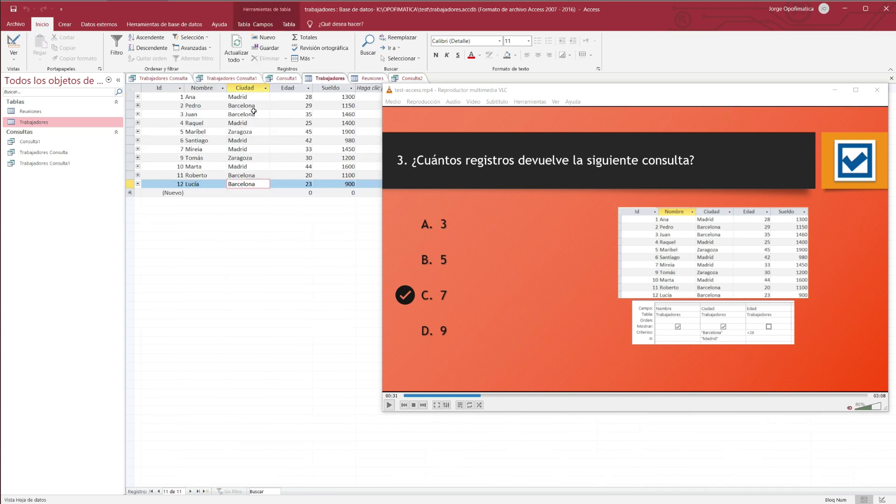
{"action": "left_click", "coordinate": [485, 396]}
{"action": "left_click_drag", "start_coordinate": [485, 396], "coordinate": [489, 395]}
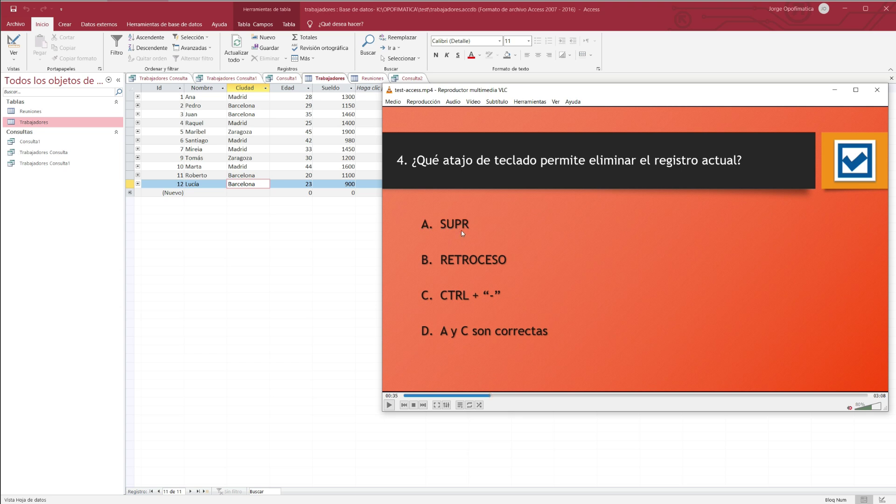
{"action": "left_click", "coordinate": [206, 175]}
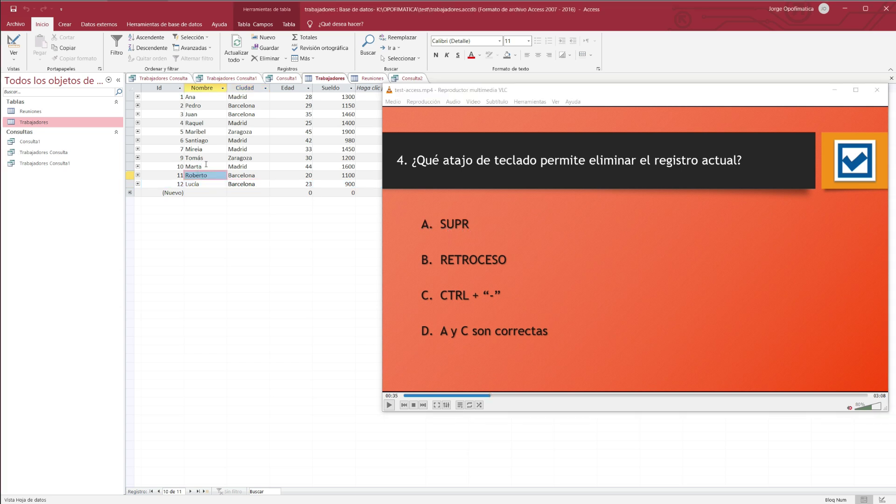
{"action": "left_click", "coordinate": [205, 165]}
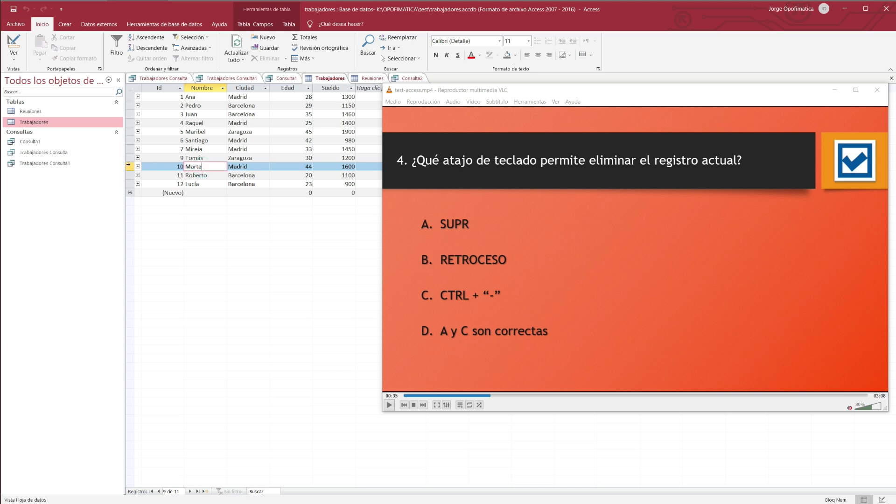
{"action": "left_click", "coordinate": [129, 166]}
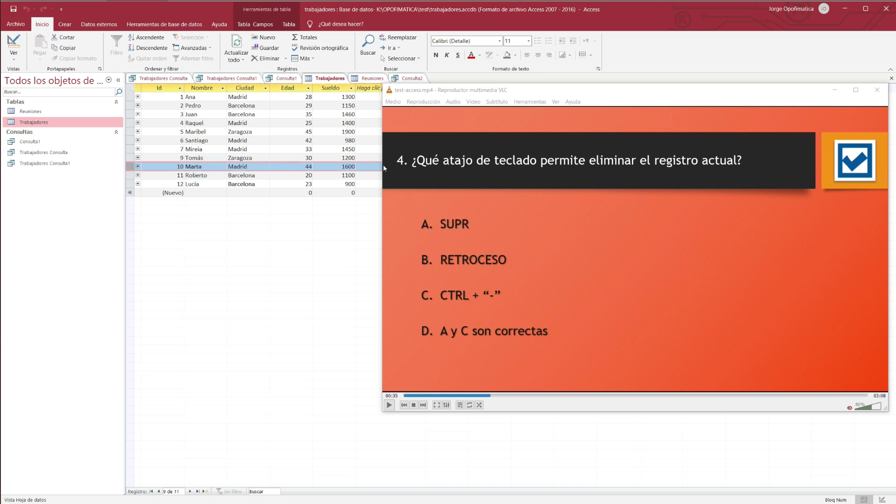
{"action": "key", "text": "Delete"}
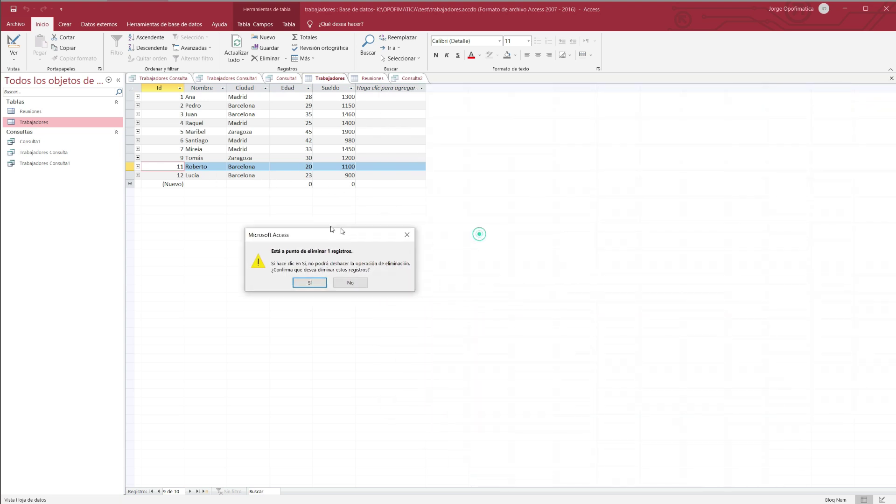
{"action": "left_click_drag", "start_coordinate": [333, 231], "coordinate": [230, 219]}
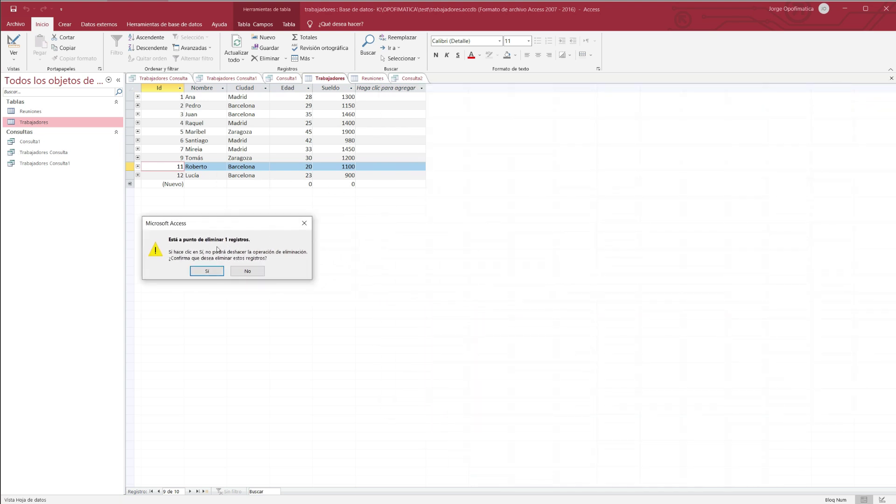
{"action": "left_click", "coordinate": [247, 270]}
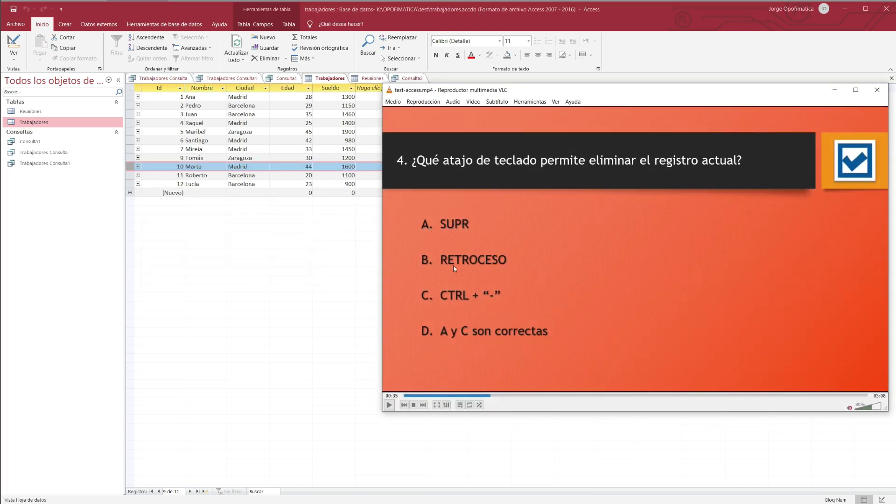
{"action": "left_click", "coordinate": [130, 167]}
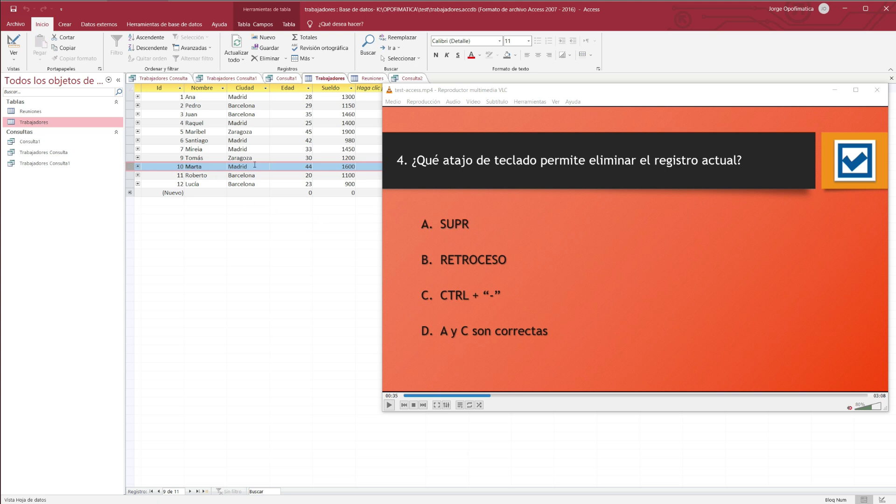
{"action": "left_click", "coordinate": [215, 167]}
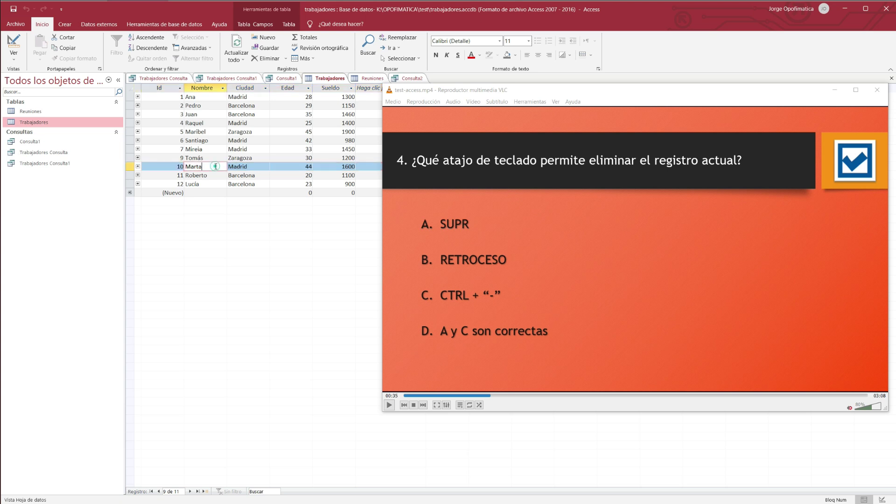
{"action": "left_click", "coordinate": [265, 167]}
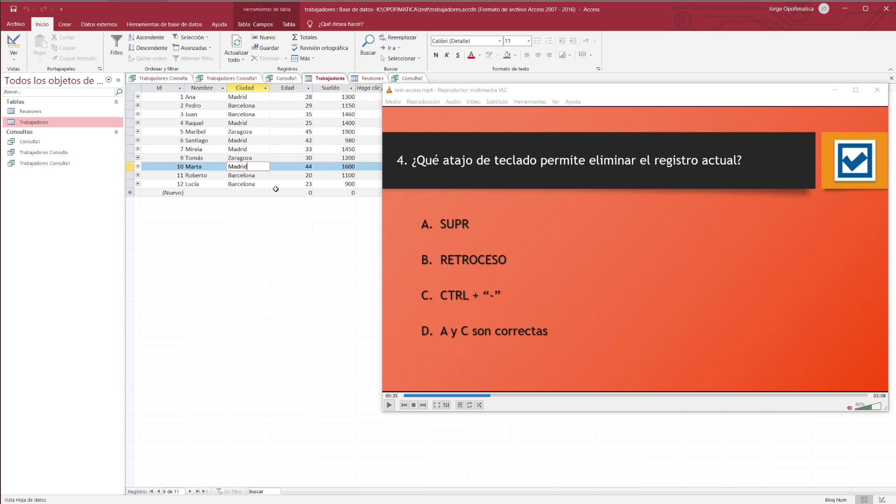
{"action": "key", "text": "ctrl+minus"}
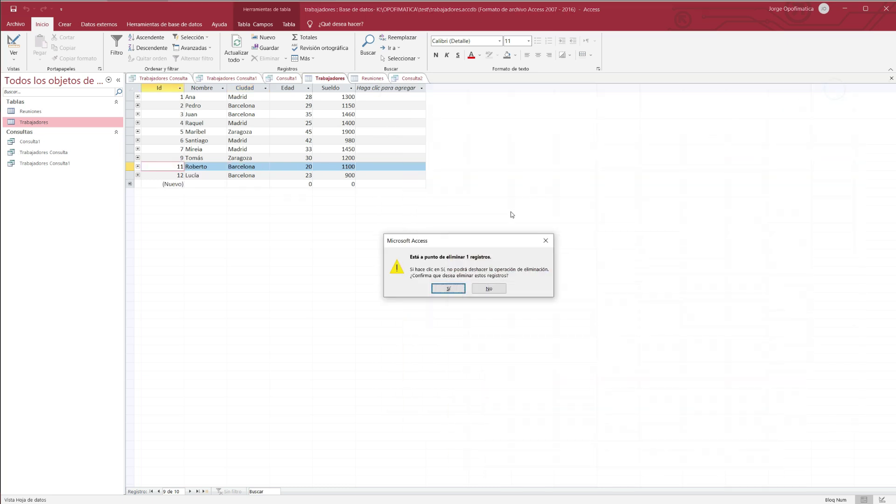
{"action": "left_click_drag", "start_coordinate": [448, 239], "coordinate": [255, 241]}
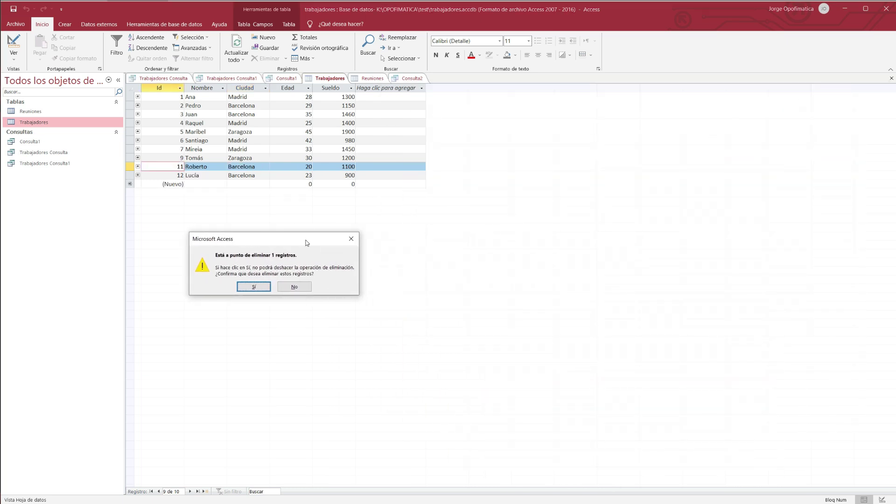
{"action": "left_click", "coordinate": [296, 287]}
{"action": "key", "text": "alt+Tab"}
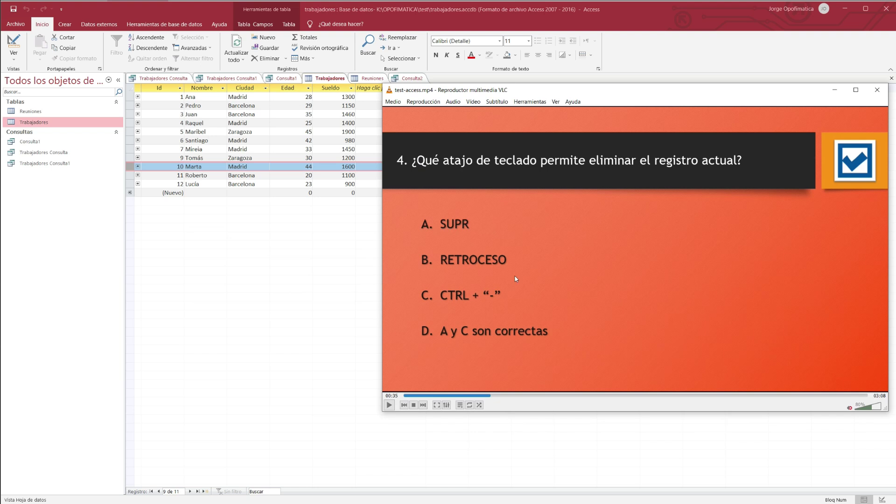
{"action": "left_click", "coordinate": [492, 397]}
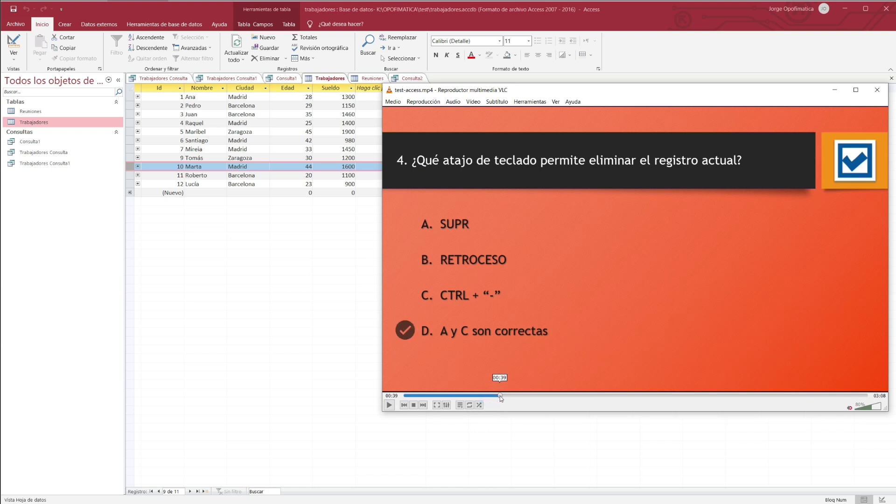
- Skip the quiz video to question 5 and reveal its answer, A (a format-defining character string)
{"action": "left_click", "coordinate": [515, 396]}
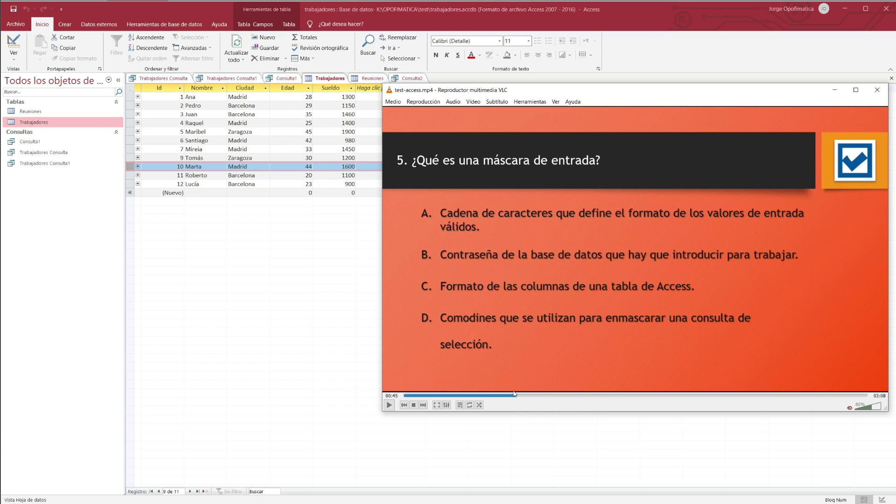
{"action": "left_click_drag", "start_coordinate": [516, 393], "coordinate": [525, 395]}
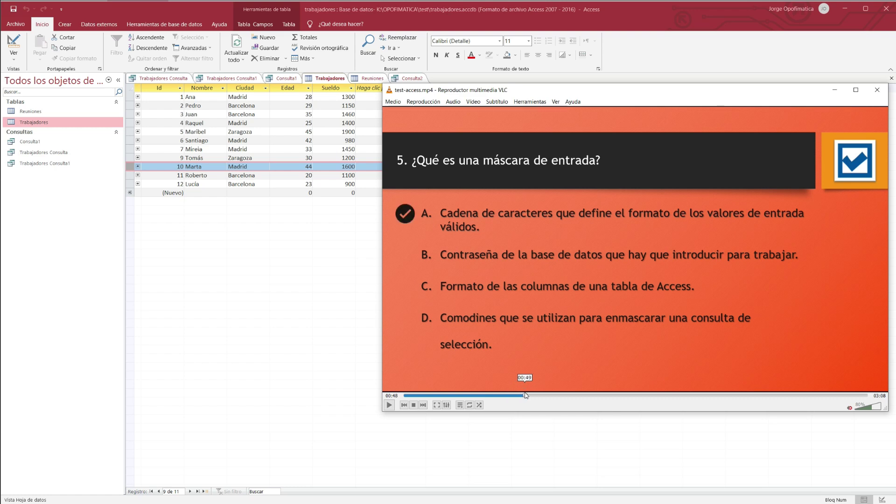
{"action": "left_click", "coordinate": [525, 395]}
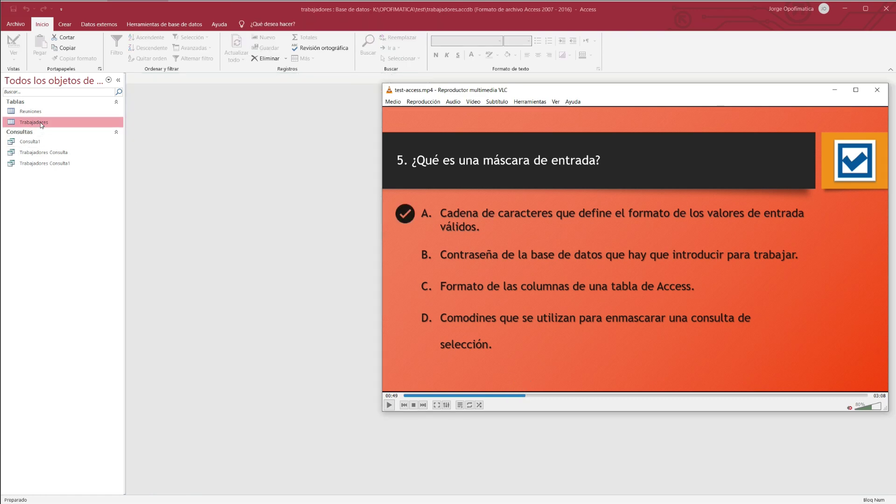
- Open Trabajadores in Vista Diseño and select the Nombre field's Máscara de entrada property
{"action": "right_click", "coordinate": [41, 123]}
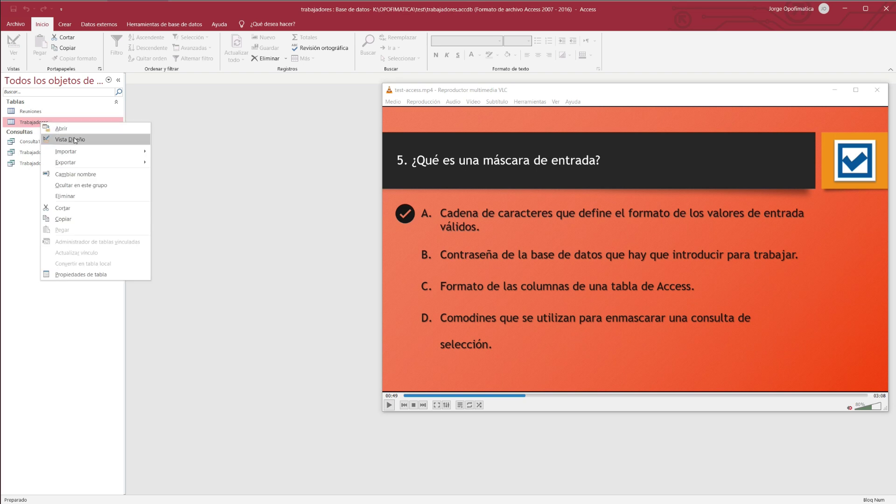
{"action": "left_click", "coordinate": [75, 140]}
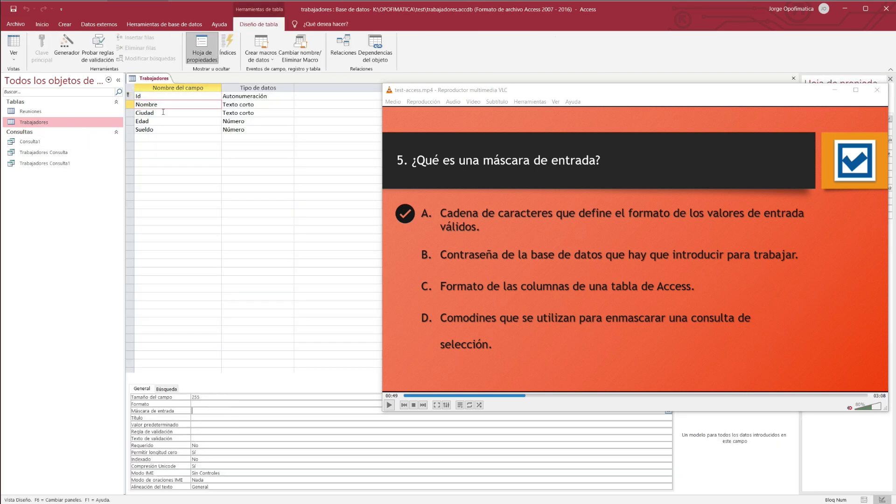
{"action": "left_click", "coordinate": [153, 114]}
{"action": "left_click", "coordinate": [143, 105]}
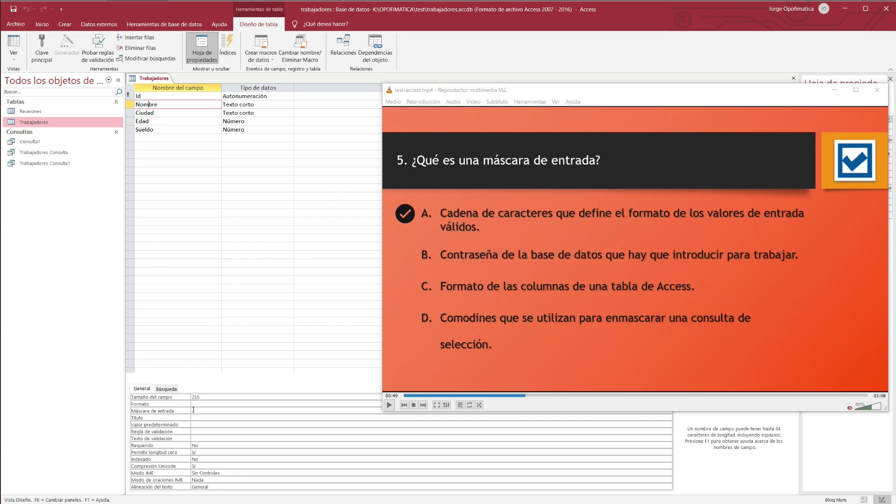
{"action": "left_click", "coordinate": [184, 411]}
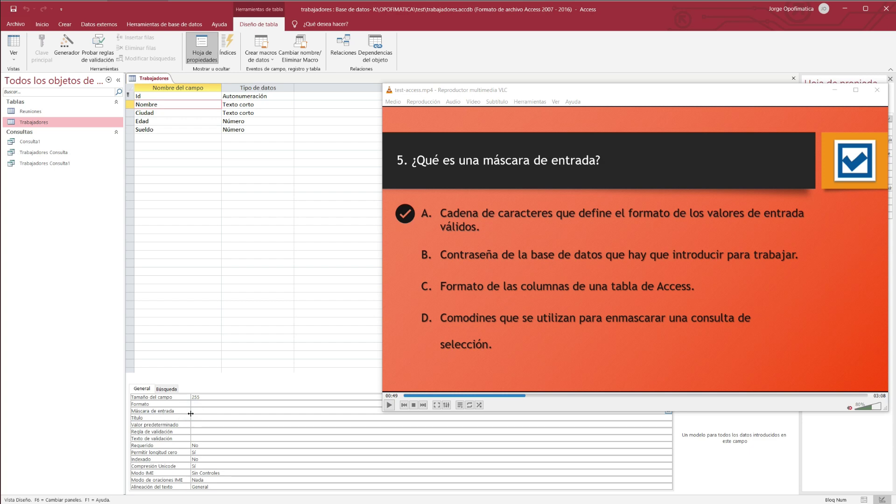
{"action": "left_click", "coordinate": [468, 183]}
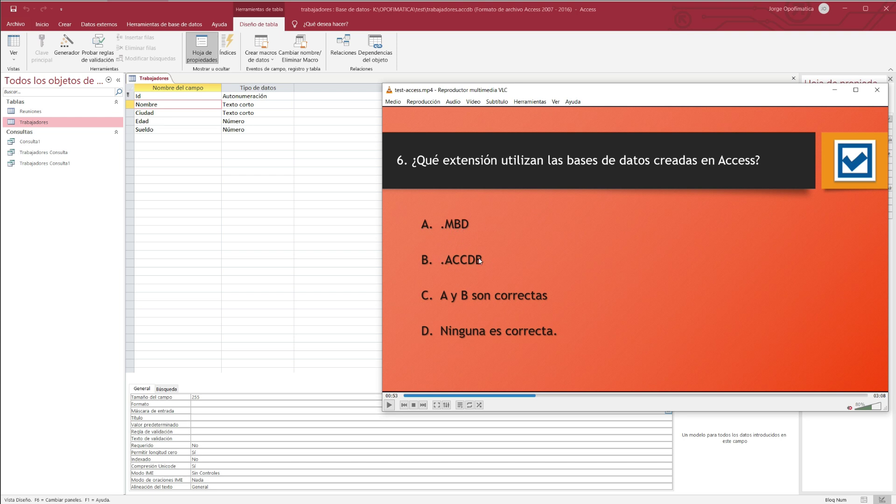
{"action": "left_click", "coordinate": [537, 396]}
{"action": "left_click_drag", "start_coordinate": [544, 396], "coordinate": [549, 396]}
{"action": "left_click", "coordinate": [559, 395]}
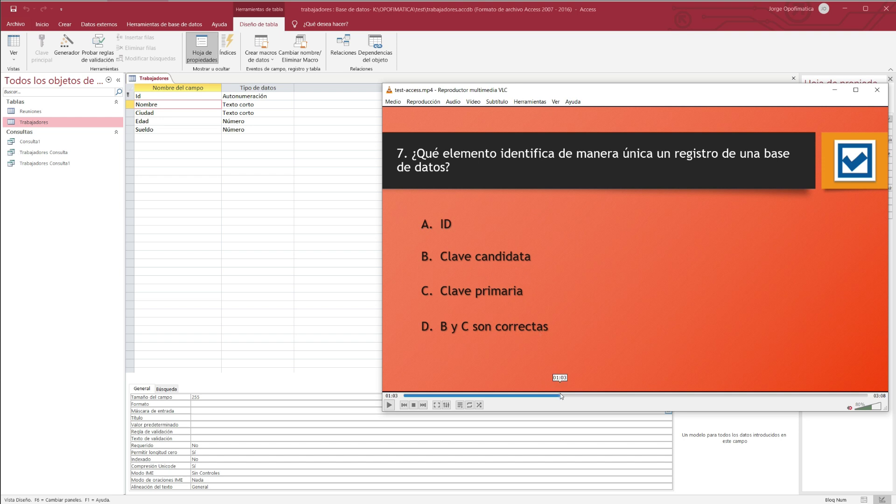
- Reveal question 7's answer and move the quiz video on to question 8
{"action": "left_click_drag", "start_coordinate": [562, 397], "coordinate": [573, 397]}
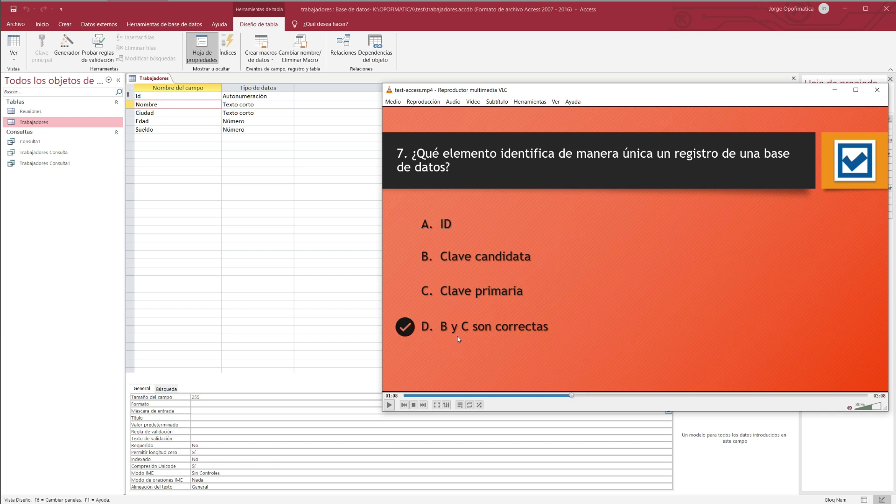
{"action": "left_click", "coordinate": [581, 395]}
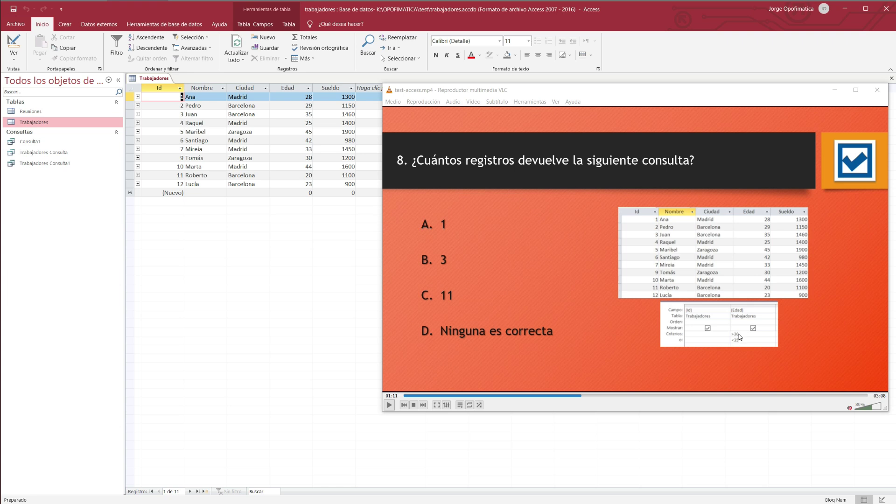
{"action": "left_click", "coordinate": [309, 148]}
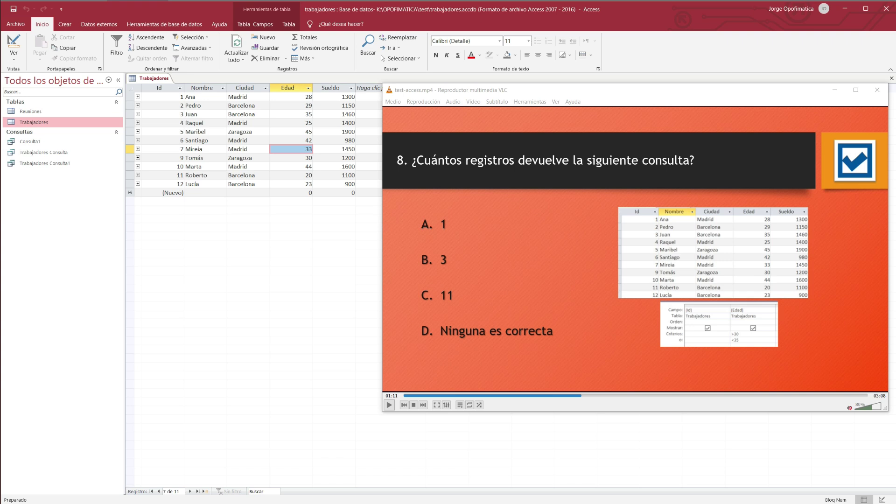
{"action": "left_click", "coordinate": [716, 341]}
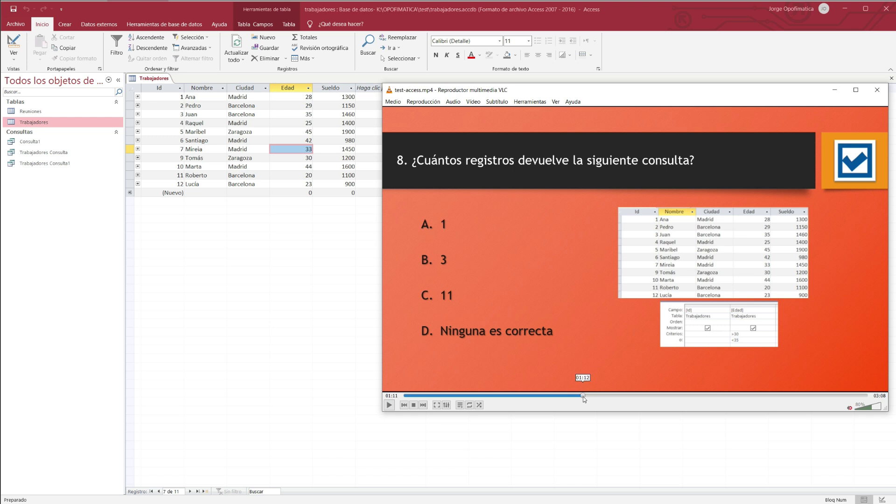
{"action": "left_click_drag", "start_coordinate": [583, 396], "coordinate": [596, 393]}
- Create a new design-view query on Trabajadores with the Id and Edad fields
{"action": "left_click", "coordinate": [69, 25]}
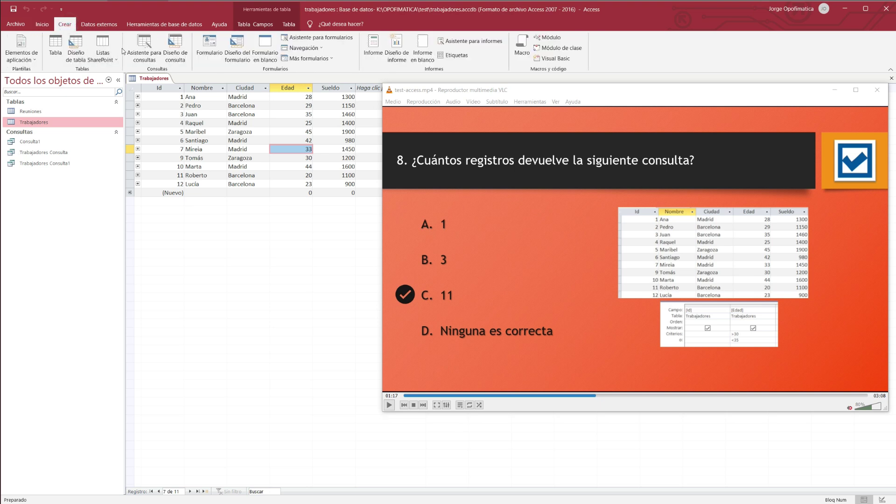
{"action": "left_click", "coordinate": [175, 46]}
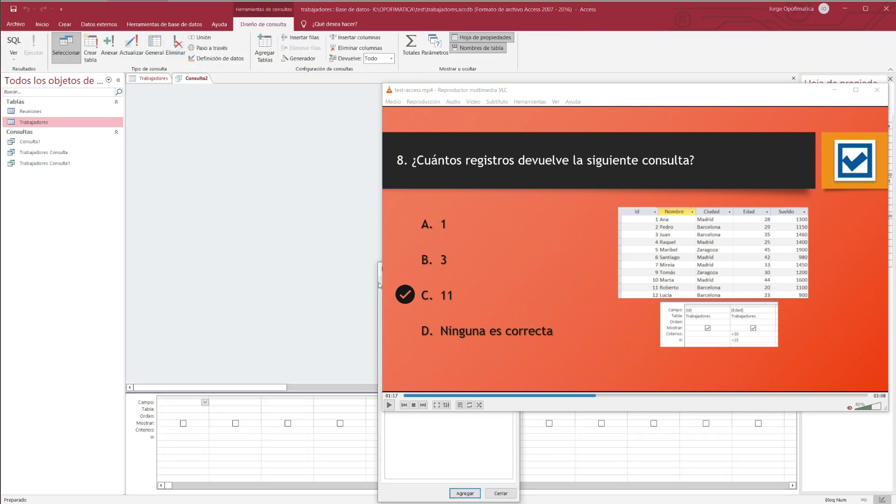
{"action": "double_click", "coordinate": [165, 141]}
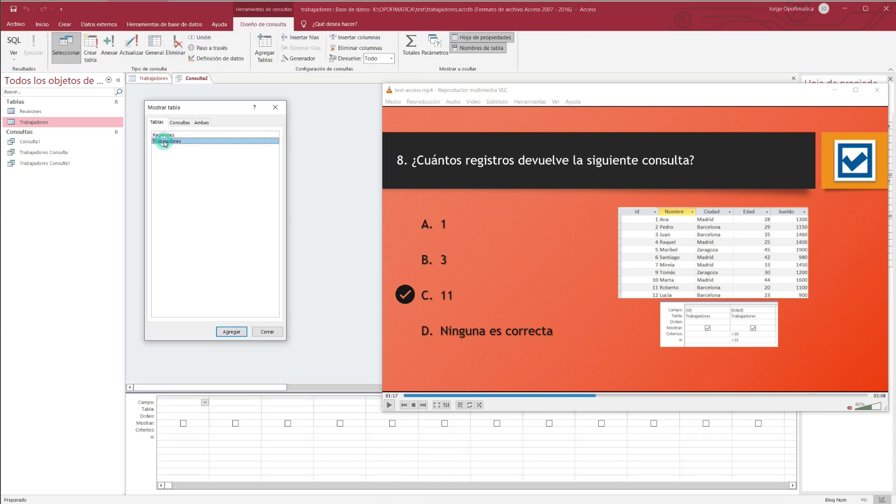
{"action": "left_click", "coordinate": [265, 329]}
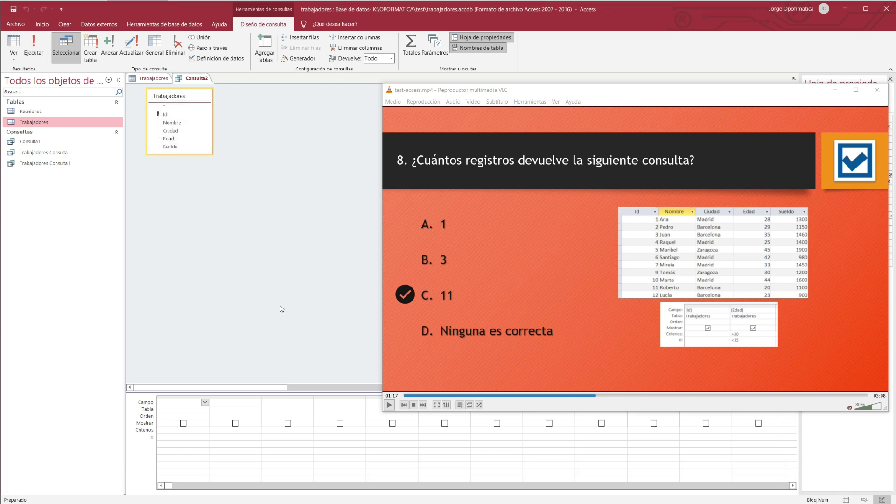
{"action": "double_click", "coordinate": [165, 115]}
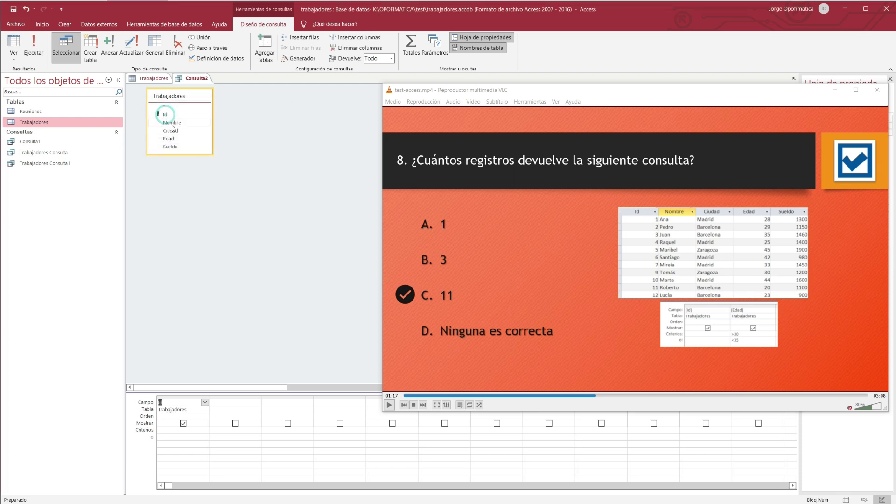
{"action": "double_click", "coordinate": [169, 138]}
- Give Edad the criteria >30 or <35 and run the query
{"action": "left_click", "coordinate": [228, 430]}
{"action": "type", "text": ">30"}
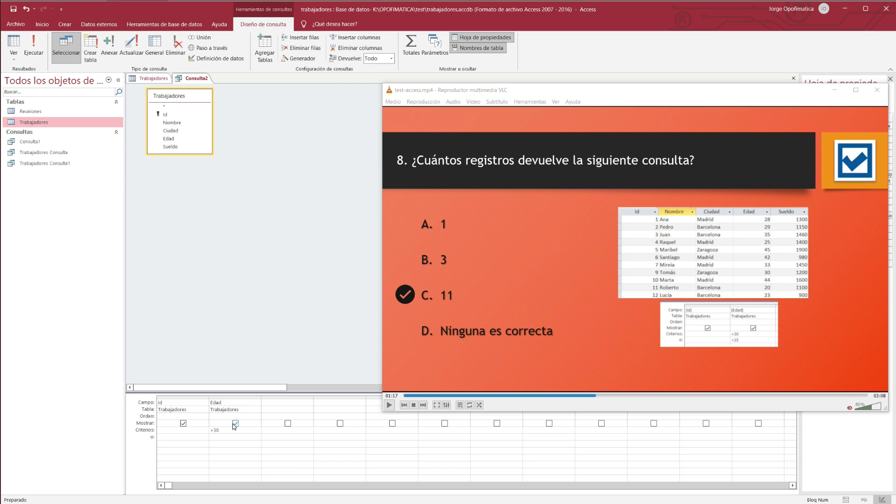
{"action": "left_click", "coordinate": [231, 437]}
{"action": "type", "text": "<35"}
{"action": "key", "text": "Tab"}
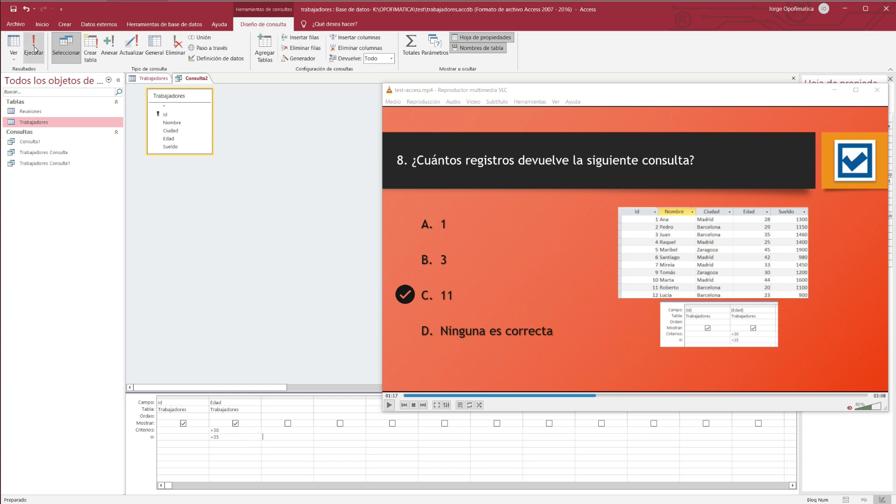
{"action": "left_click", "coordinate": [34, 50]}
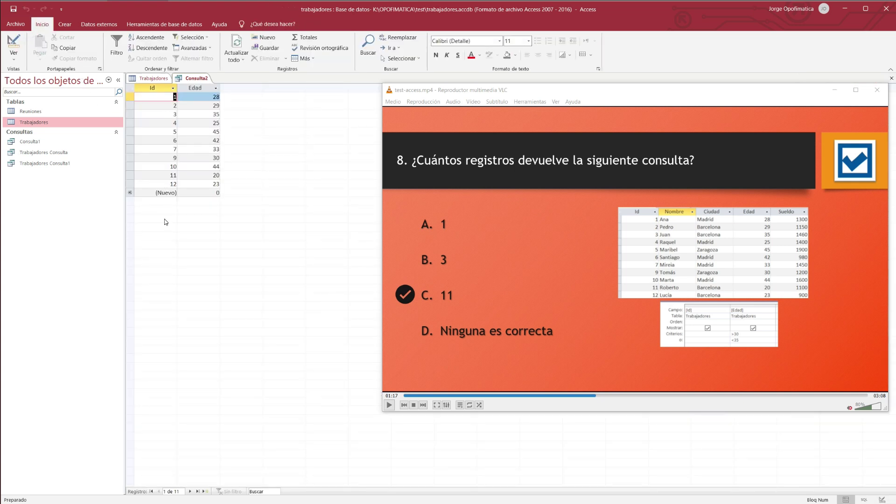
- In Design view, move the <35 criterion from Edad's o: row to the third column's Criterios
{"action": "left_click", "coordinate": [13, 44]}
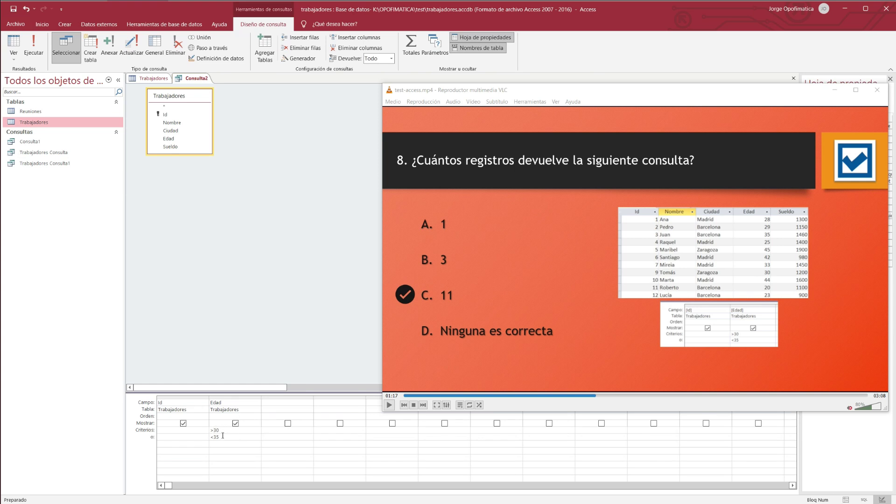
{"action": "left_click_drag", "start_coordinate": [211, 437], "coordinate": [256, 440]}
{"action": "key", "text": "ctrl+x"}
{"action": "left_click", "coordinate": [287, 430]}
{"action": "key", "text": "ctrl+v"}
- Make the third column a hidden Edad field and run the query, returning one record aged 33
{"action": "left_click", "coordinate": [282, 401]}
{"action": "left_click", "coordinate": [310, 402]}
{"action": "left_click", "coordinate": [270, 435]}
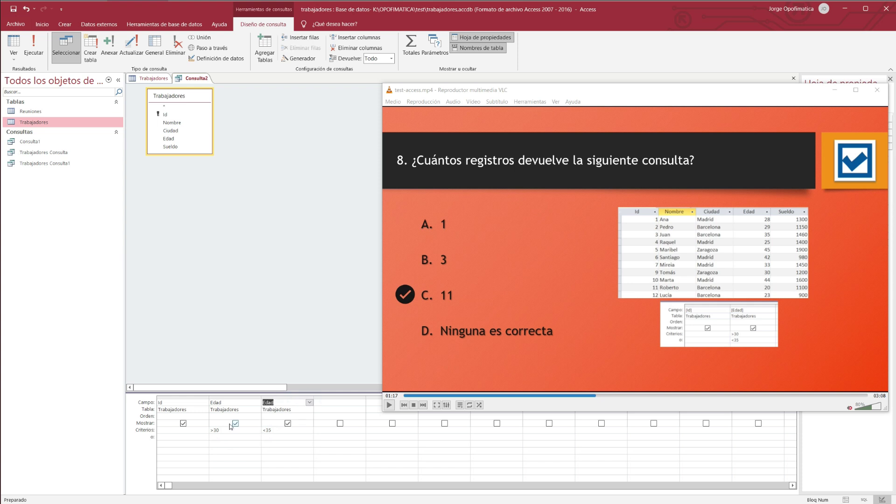
{"action": "left_click", "coordinate": [287, 423]}
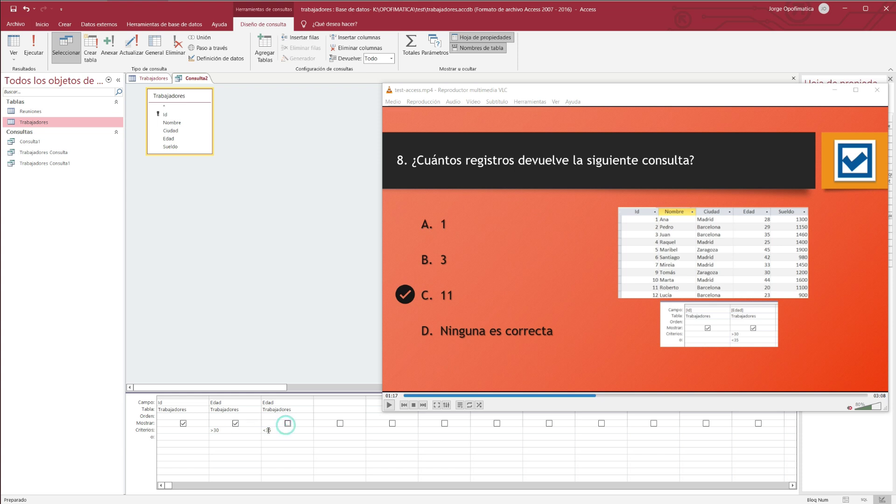
{"action": "left_click", "coordinate": [34, 47]}
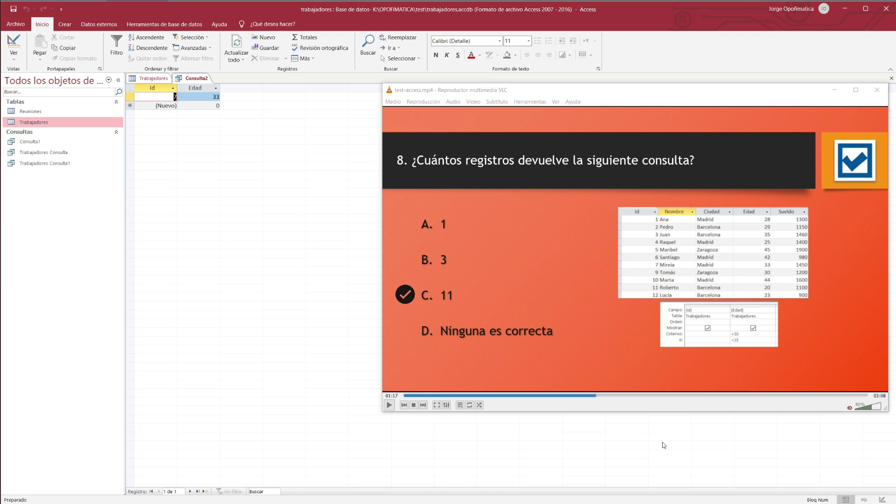
{"action": "left_click", "coordinate": [587, 364]}
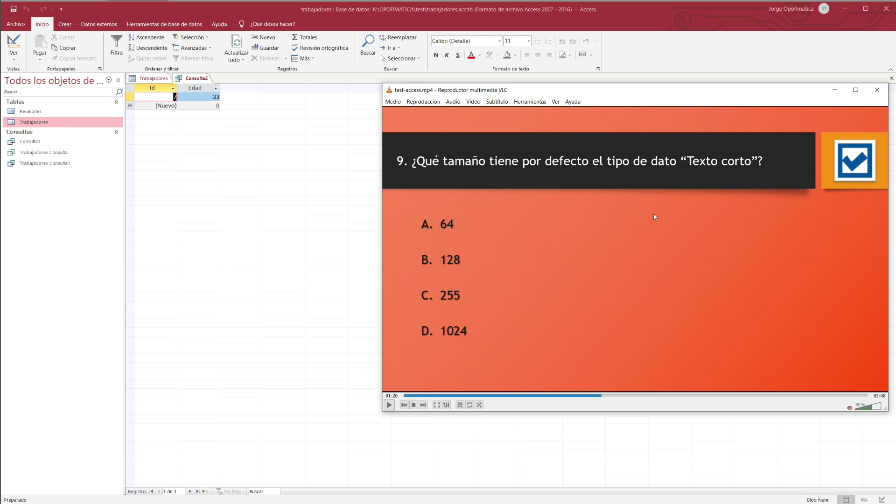
- Open the Trabajadores design and check that the Ciudad field's size is 255
{"action": "left_click", "coordinate": [608, 396]}
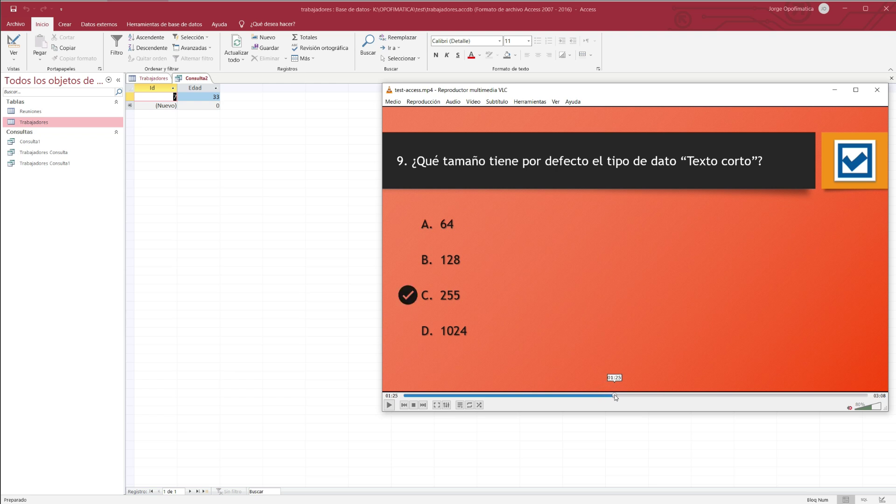
{"action": "right_click", "coordinate": [41, 121]}
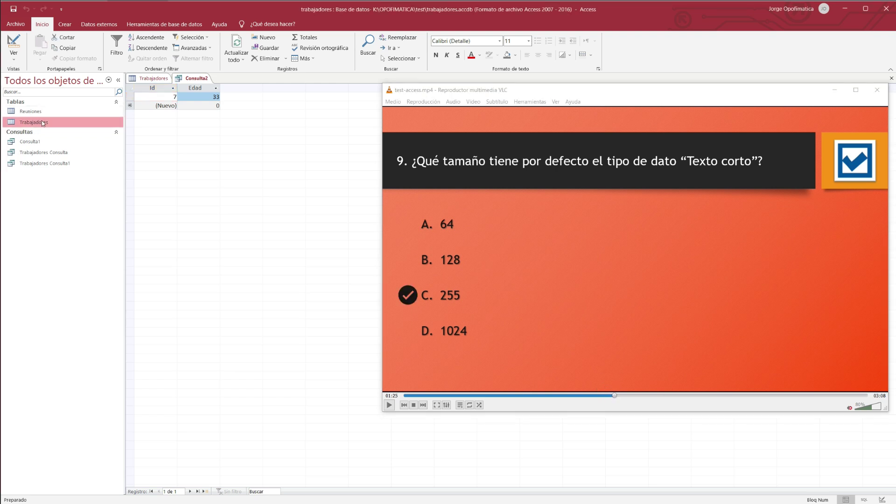
{"action": "left_click", "coordinate": [67, 138]}
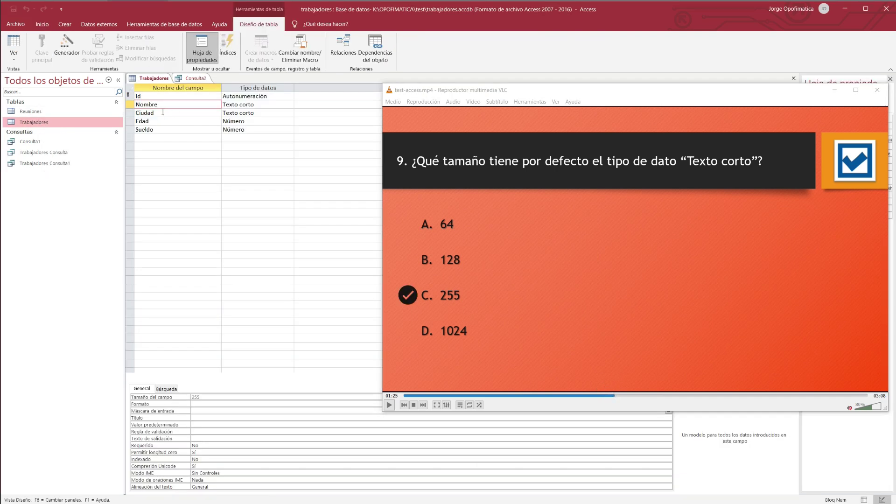
{"action": "left_click", "coordinate": [151, 112]}
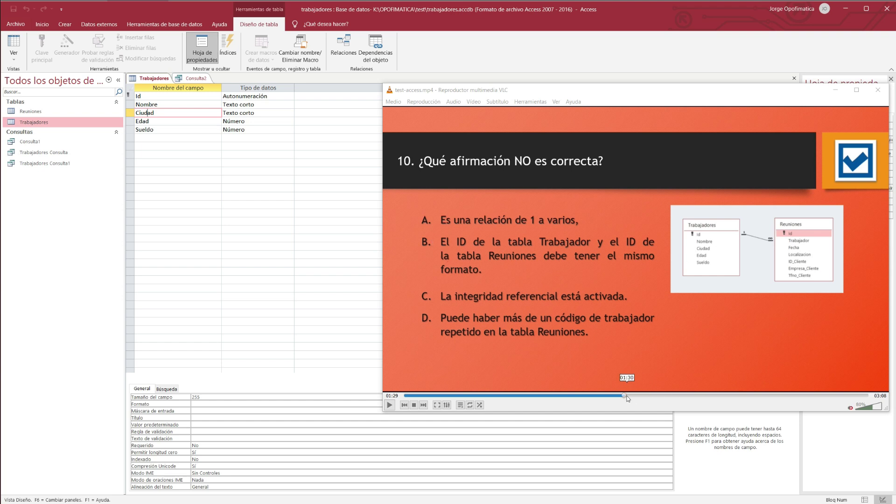
{"action": "left_click_drag", "start_coordinate": [627, 396], "coordinate": [641, 394]}
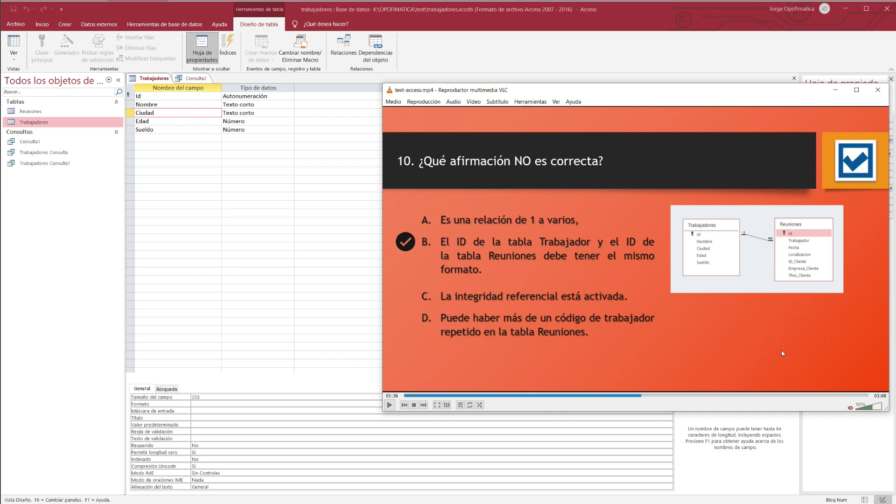
{"action": "left_click", "coordinate": [647, 395]}
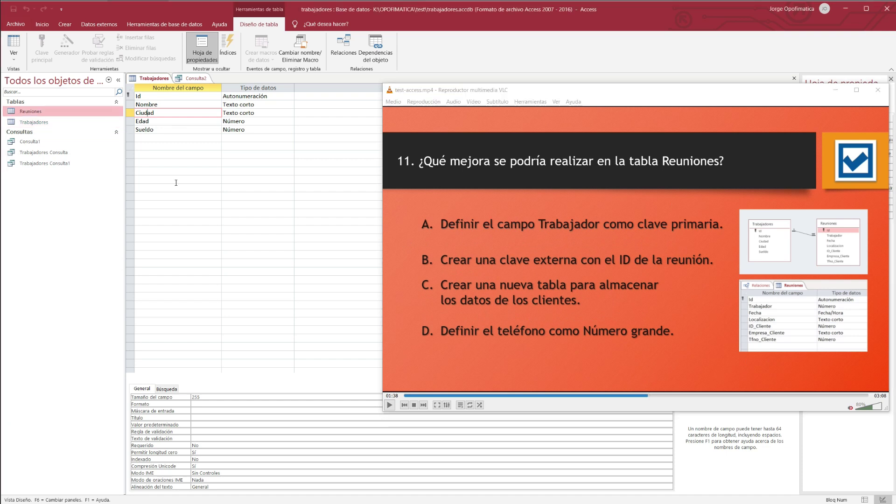
- Review the Reuniones table's fields in Design view, then show its 10 records as a datasheet
{"action": "right_click", "coordinate": [30, 112]}
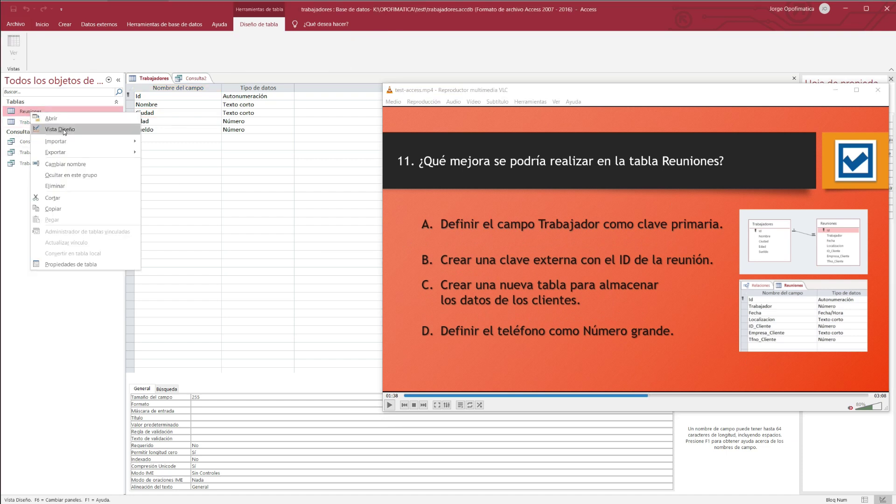
{"action": "left_click", "coordinate": [60, 129]}
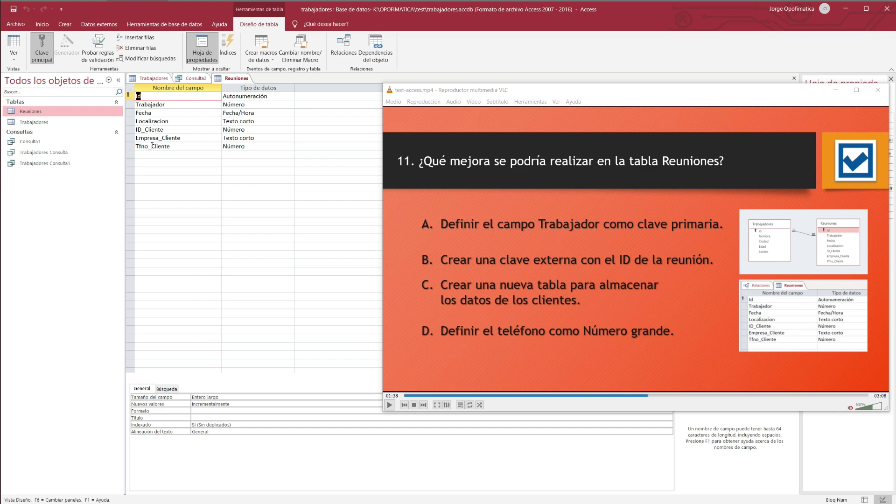
{"action": "double_click", "coordinate": [31, 112]}
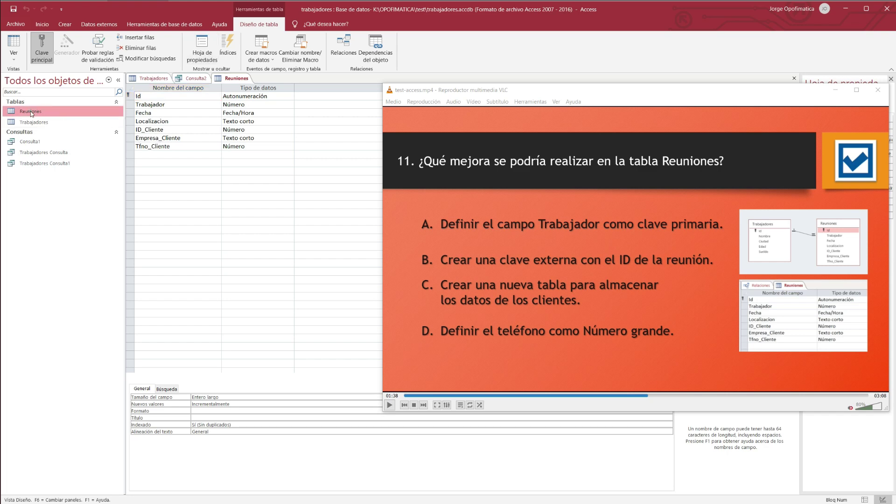
{"action": "left_click", "coordinate": [834, 91]}
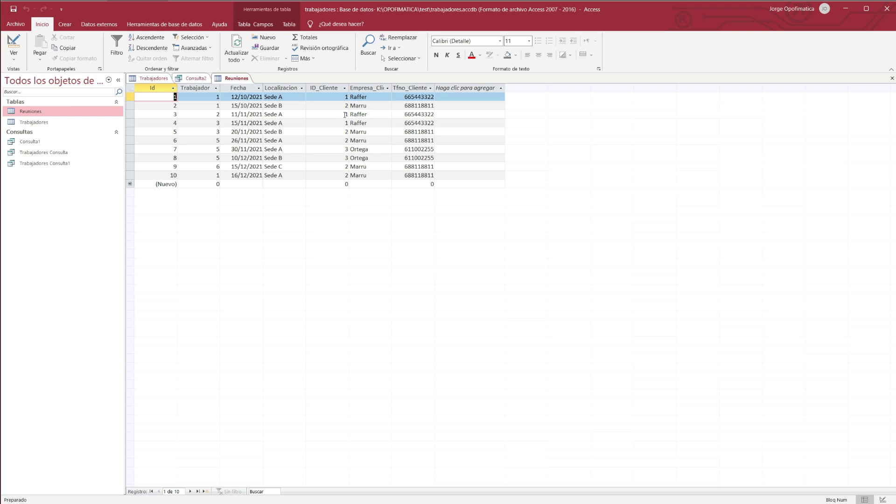
- Compare repeated Empresa_Cliente and Tfno_Cliente values across Reuniones rows, then open the Relaciones diagram
{"action": "left_click", "coordinate": [407, 121]}
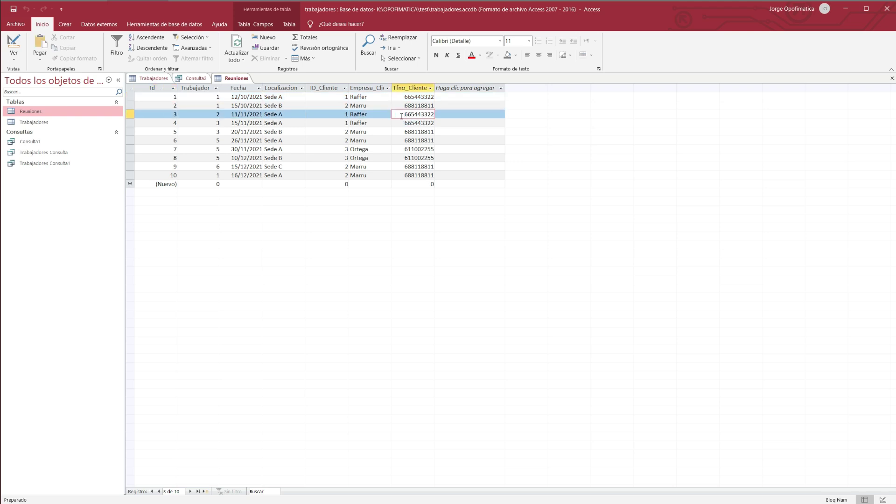
{"action": "left_click", "coordinate": [353, 123]}
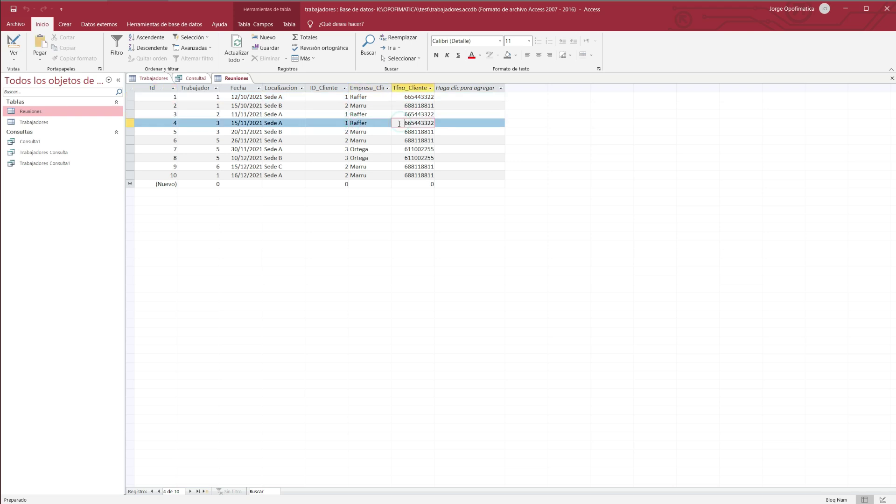
{"action": "left_click", "coordinate": [358, 106]}
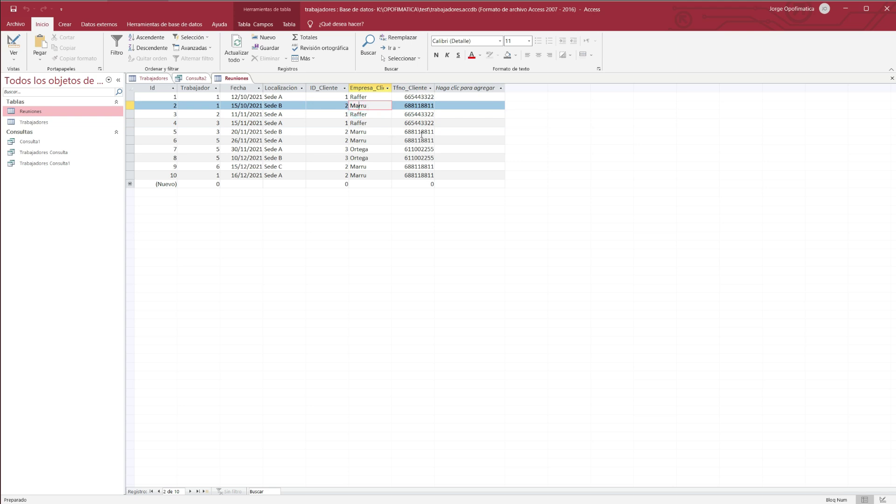
{"action": "left_click", "coordinate": [422, 135]}
{"action": "left_click", "coordinate": [420, 141]}
{"action": "left_click", "coordinate": [419, 113]}
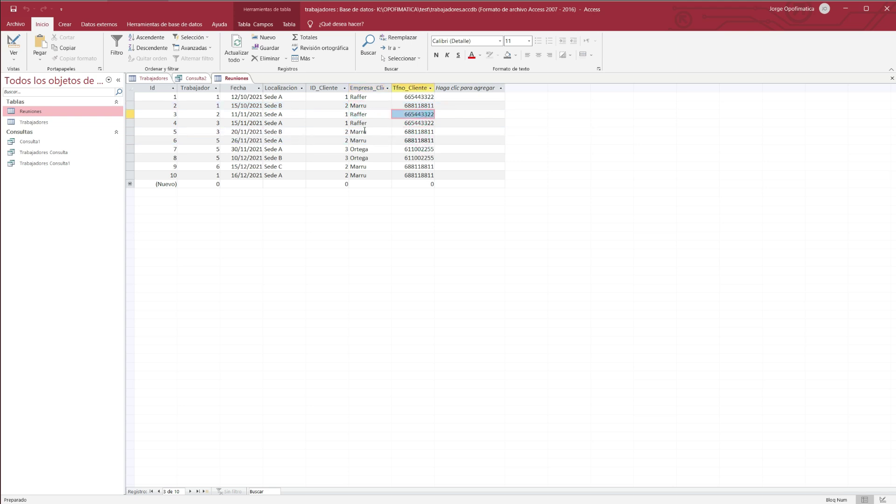
{"action": "left_click", "coordinate": [359, 151]}
{"action": "key", "text": "Tab"}
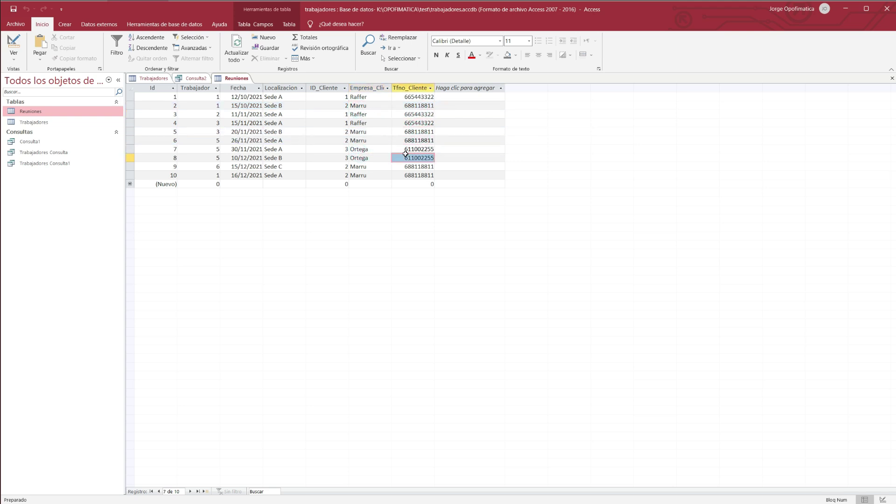
{"action": "key", "text": "Down"}
{"action": "left_click", "coordinate": [291, 26]}
{"action": "left_click", "coordinate": [257, 46]}
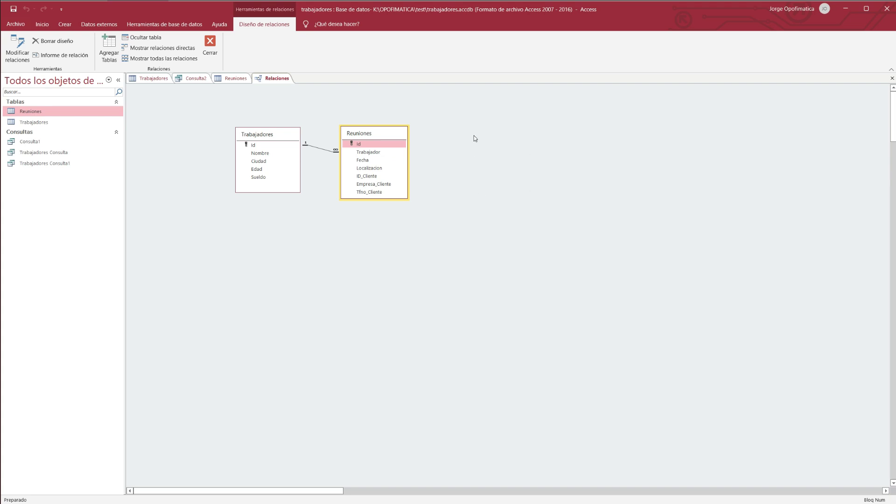
{"action": "left_click", "coordinate": [364, 145]}
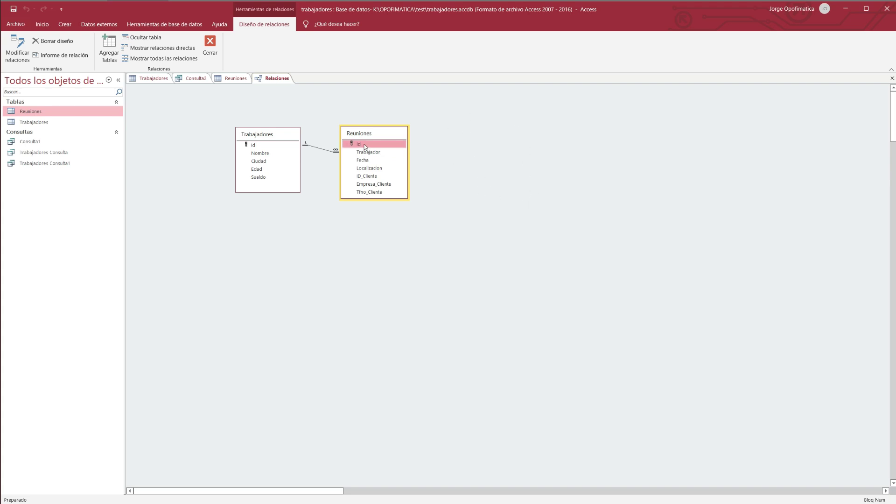
{"action": "left_click", "coordinate": [367, 177]}
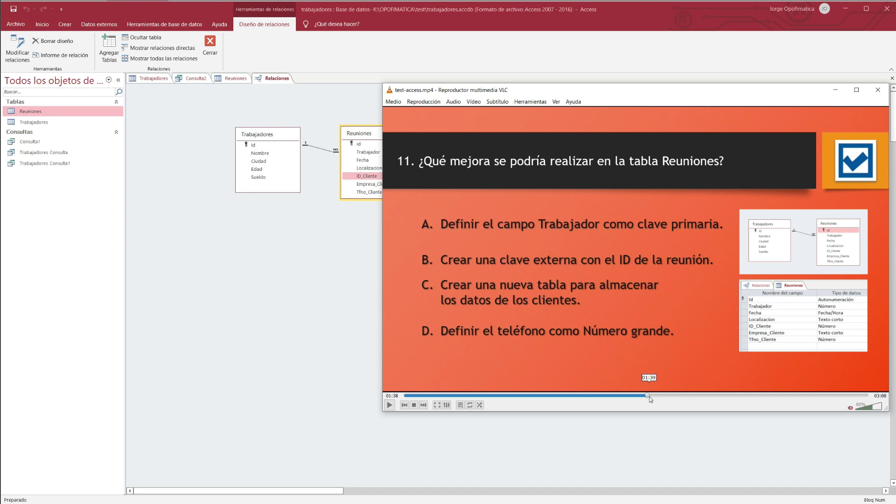
{"action": "left_click", "coordinate": [661, 395]}
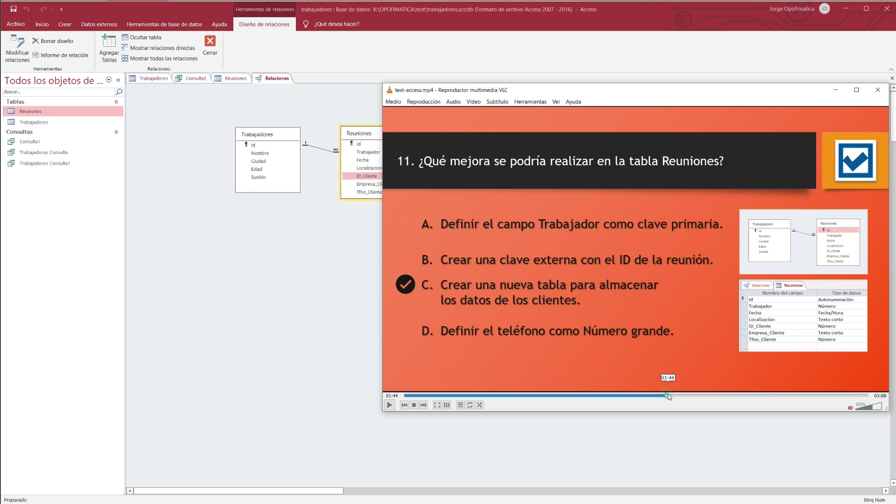
{"action": "left_click", "coordinate": [672, 395]}
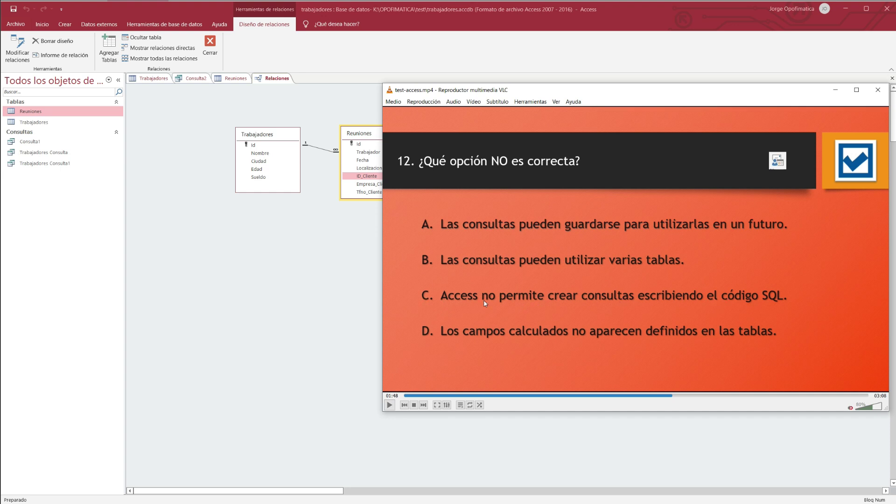
- Show Consulta1 in SQL view, then open the Trabajadores table in Design view
{"action": "double_click", "coordinate": [32, 142]}
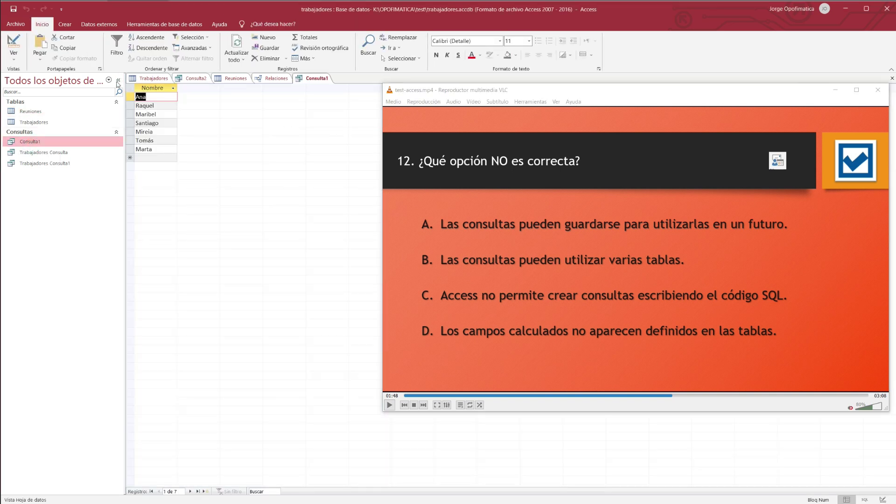
{"action": "left_click", "coordinate": [70, 142]}
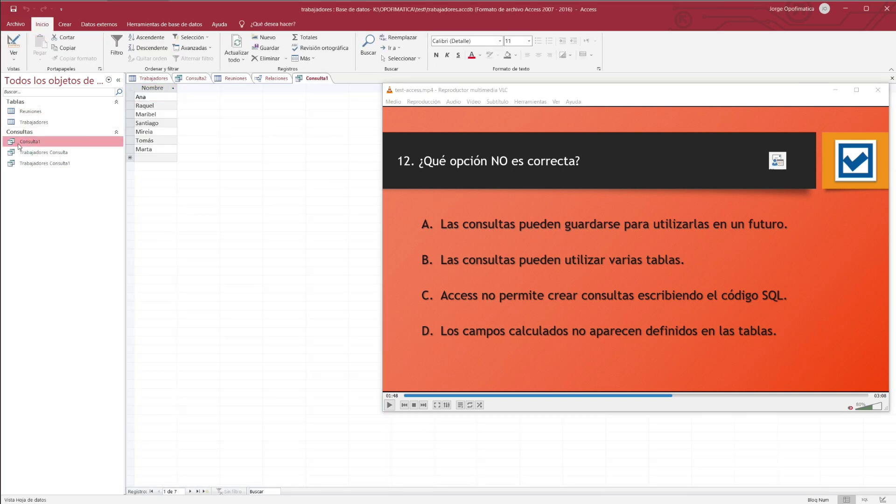
{"action": "left_click", "coordinate": [13, 64]}
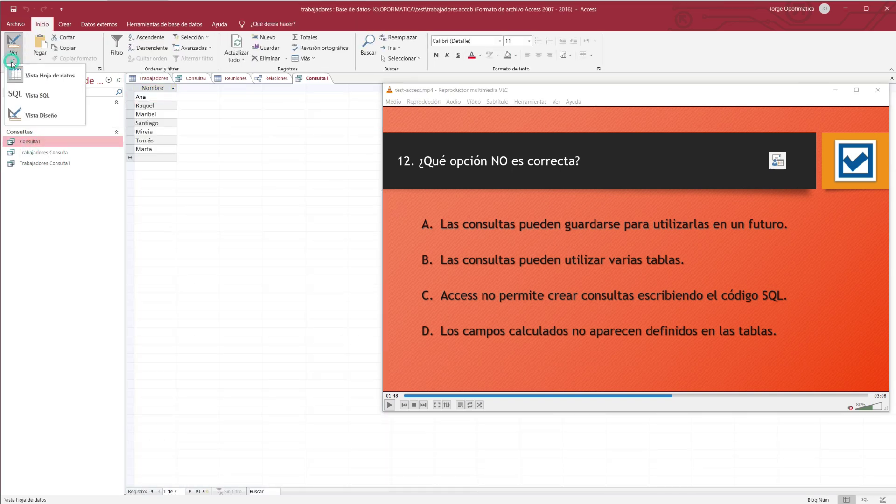
{"action": "left_click", "coordinate": [26, 100]}
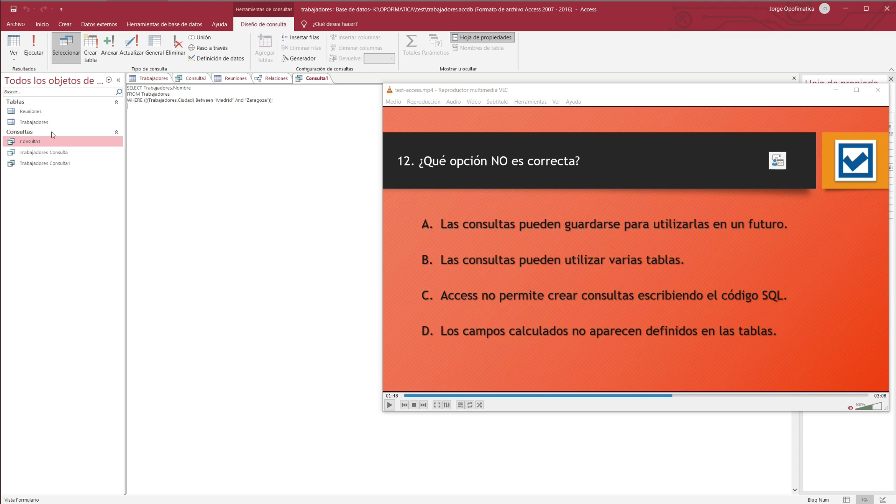
{"action": "left_click", "coordinate": [38, 123]}
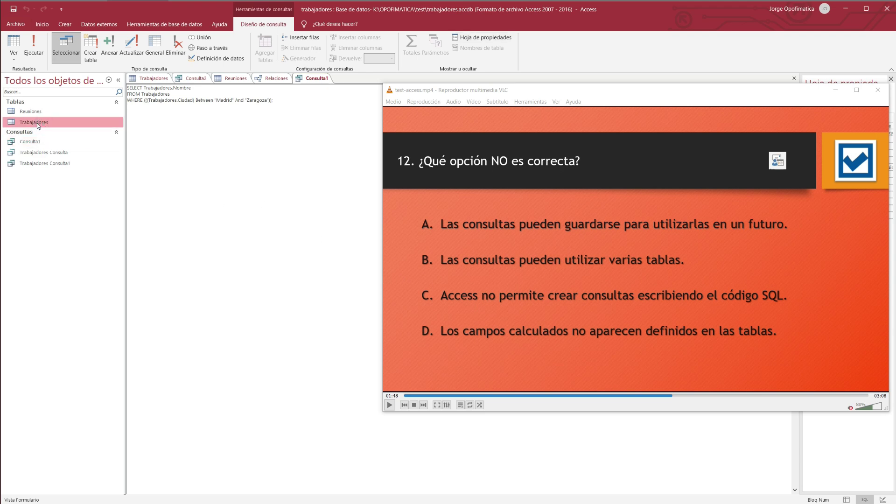
{"action": "double_click", "coordinate": [37, 123]}
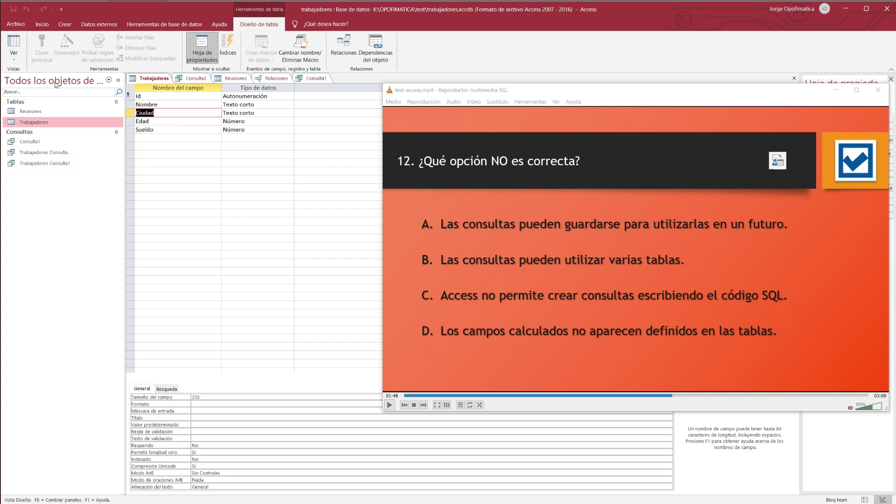
- Build a new query on Trabajadores with Nombre and Sueldo columns and run it
{"action": "left_click", "coordinate": [65, 24]}
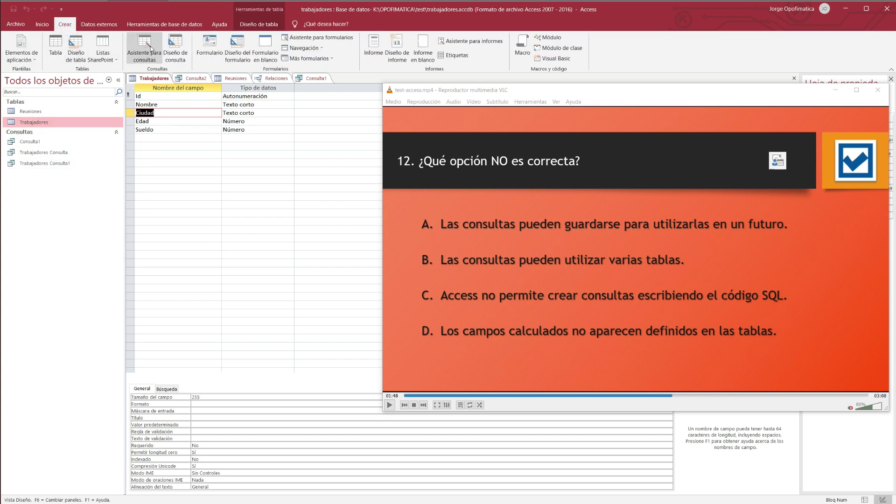
{"action": "left_click", "coordinate": [175, 47]}
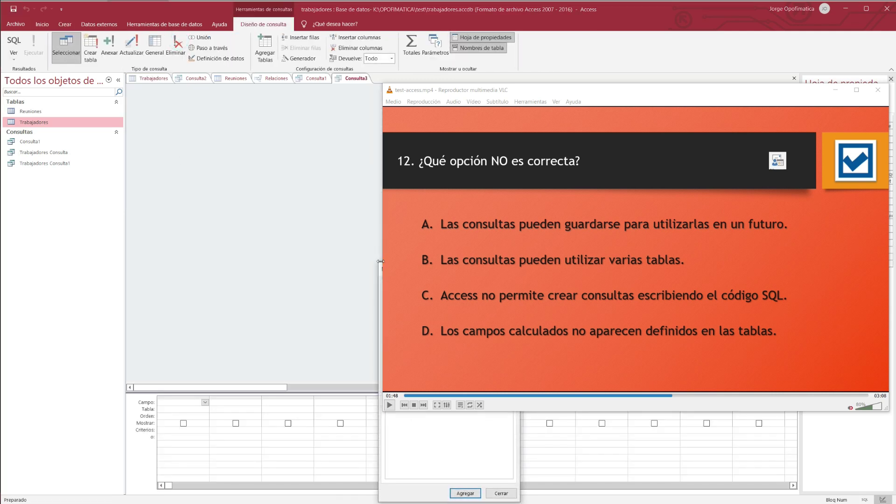
{"action": "left_click", "coordinate": [465, 493]}
{"action": "left_click", "coordinate": [501, 493]}
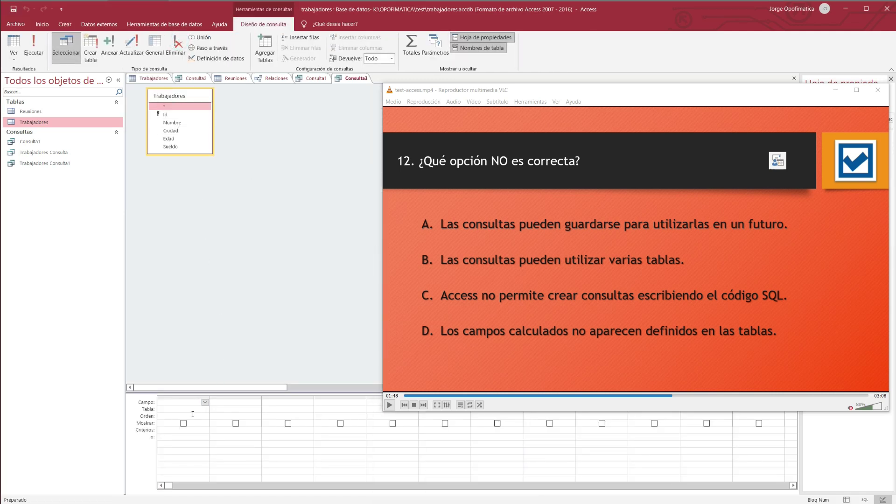
{"action": "left_click", "coordinate": [205, 402]}
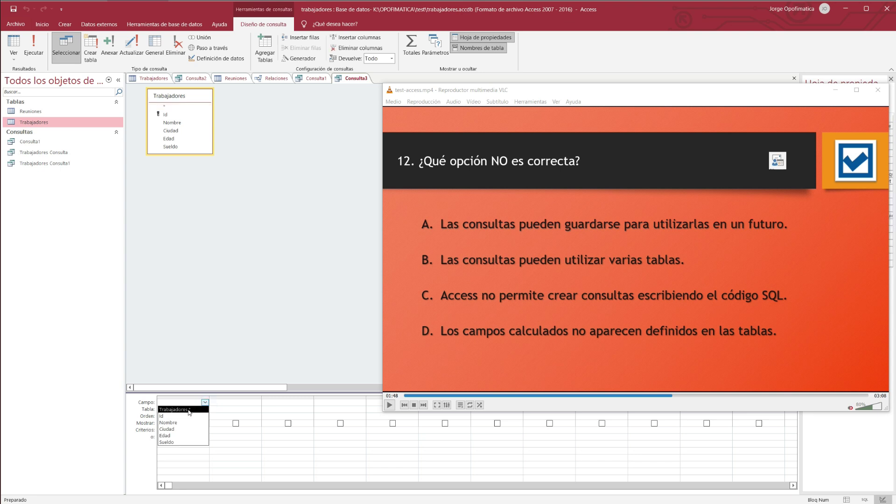
{"action": "left_click", "coordinate": [172, 418]}
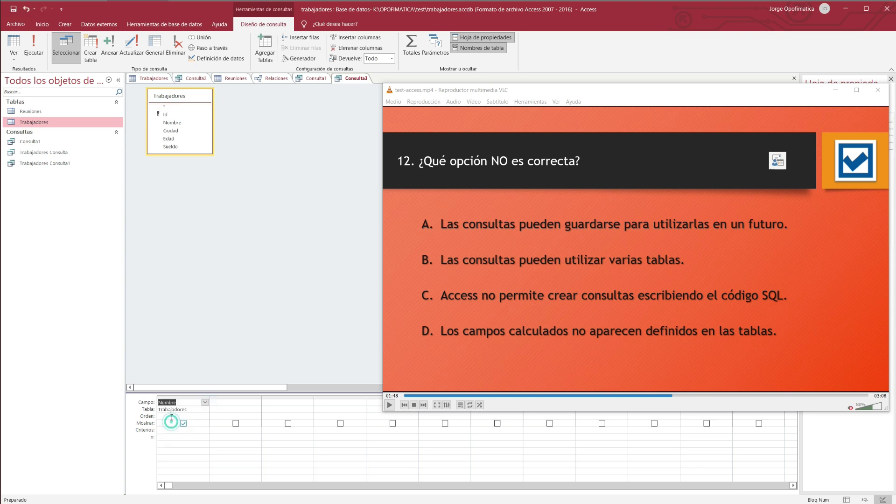
{"action": "left_click", "coordinate": [220, 402]}
{"action": "double_click", "coordinate": [172, 147]}
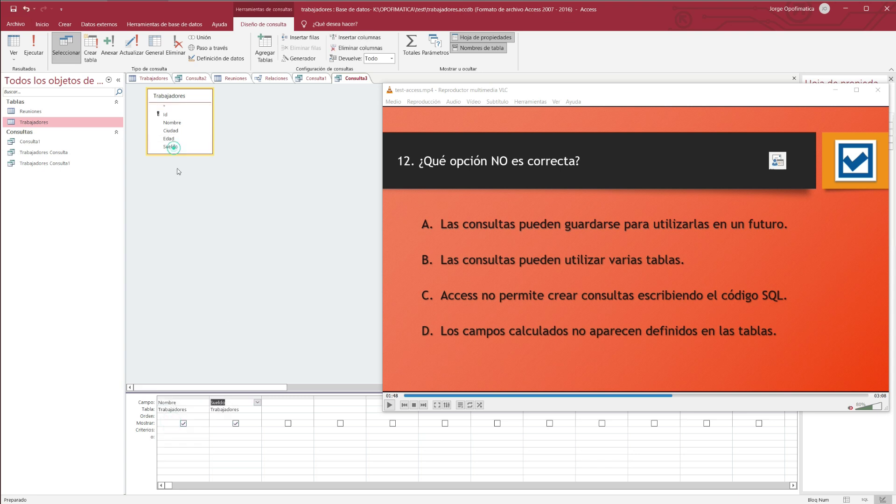
{"action": "left_click", "coordinate": [34, 47]}
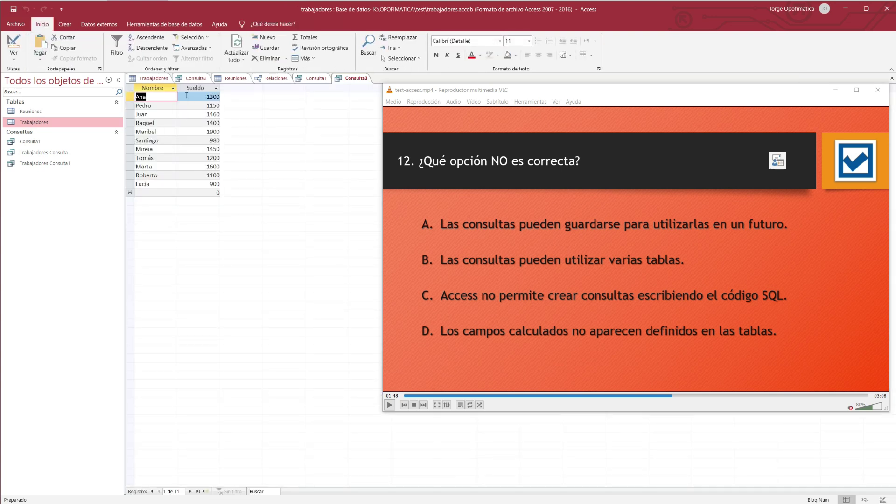
- Sort the query ascending by Nombre and rerun it
{"action": "left_click", "coordinate": [13, 47]}
{"action": "left_click", "coordinate": [198, 415]}
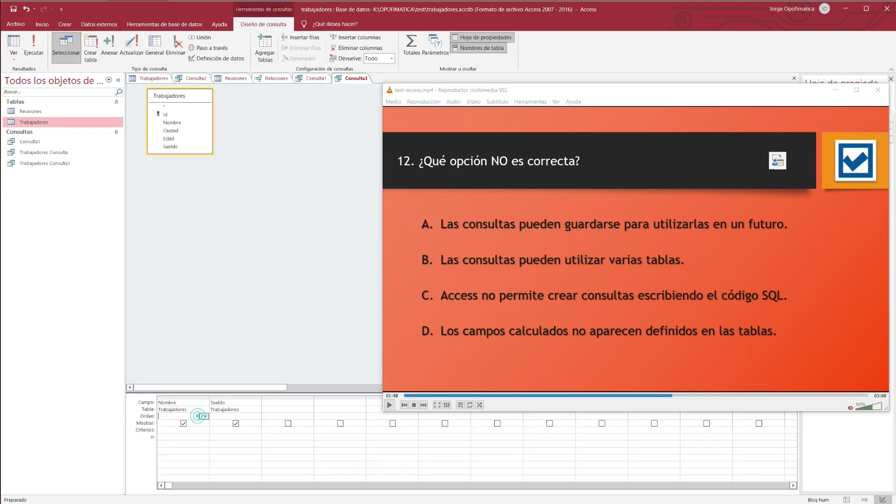
{"action": "left_click", "coordinate": [205, 416]}
{"action": "left_click", "coordinate": [186, 423]}
{"action": "left_click", "coordinate": [34, 45]}
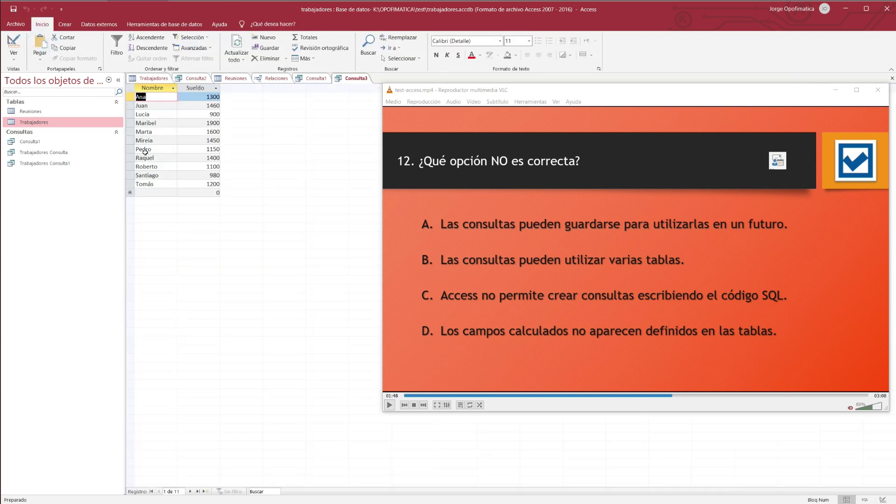
{"action": "left_click", "coordinate": [14, 43]}
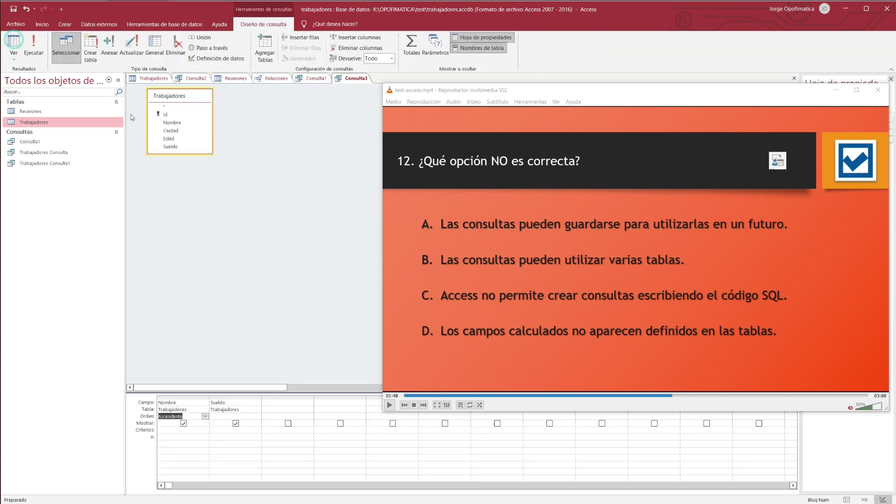
- Start the calculated Plus field on sueldo in the third column
{"action": "left_click", "coordinate": [281, 402]}
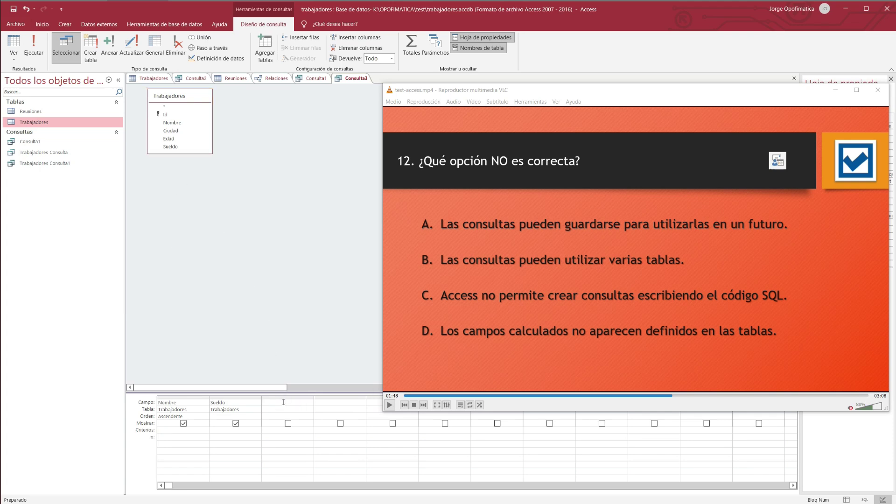
{"action": "left_click", "coordinate": [280, 403]}
{"action": "type", "text": "sueldo]*0,18"}
- Commit Plus: [sueldo]*0,18 and run the query to show each 18% bonus
{"action": "key", "text": "Return"}
{"action": "left_click", "coordinate": [38, 41]}
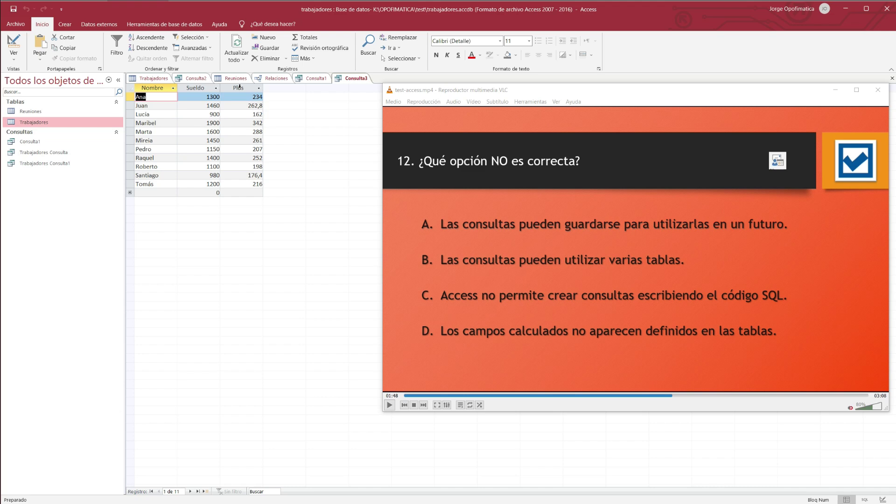
- Add a visible, widened Final: [sueldo]+[plus] column and run the query to see totals
{"action": "left_click", "coordinate": [13, 45]}
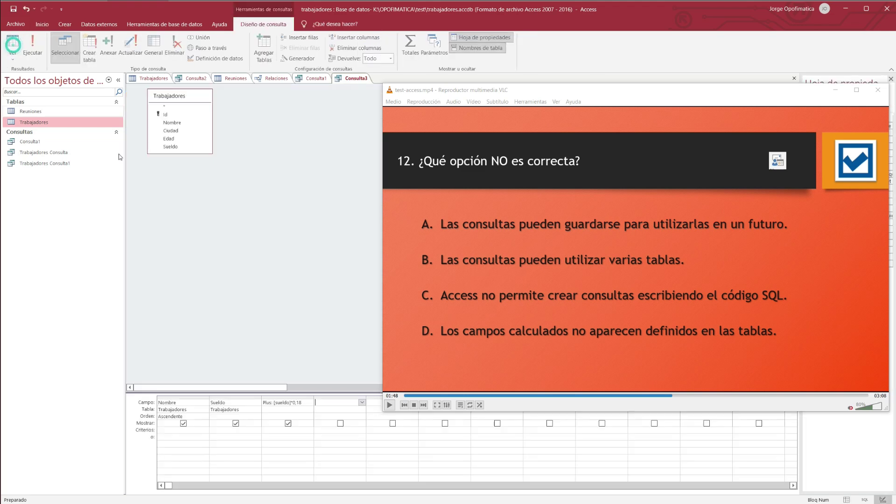
{"action": "left_click", "coordinate": [327, 403]}
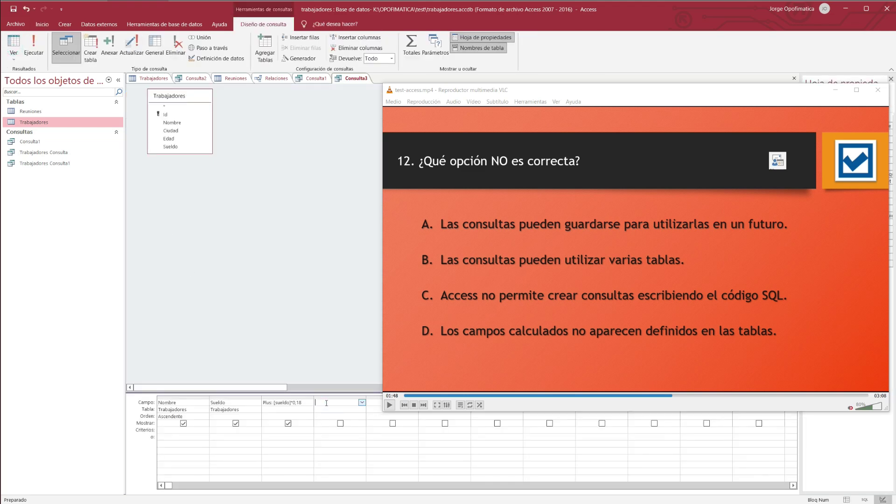
{"action": "type", "text": "final: [s"}
{"action": "type", "text": "ueldo"}
{"action": "type", "text": "]+[p"}
{"action": "type", "text": "lus]"}
{"action": "left_click_drag", "start_coordinate": [365, 397], "coordinate": [375, 397]}
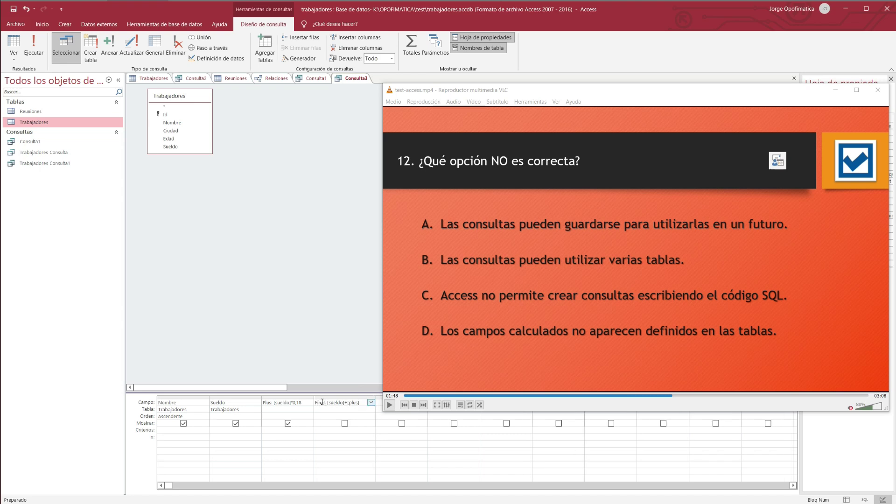
{"action": "left_click", "coordinate": [344, 424]}
{"action": "left_click", "coordinate": [35, 51]}
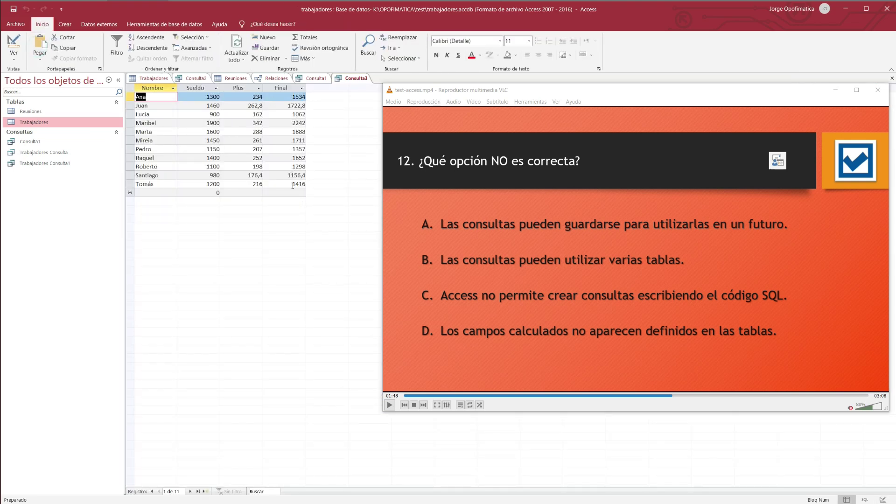
- Reopen the Trabajadores design view and advance the quiz video to question 13
{"action": "right_click", "coordinate": [49, 122]}
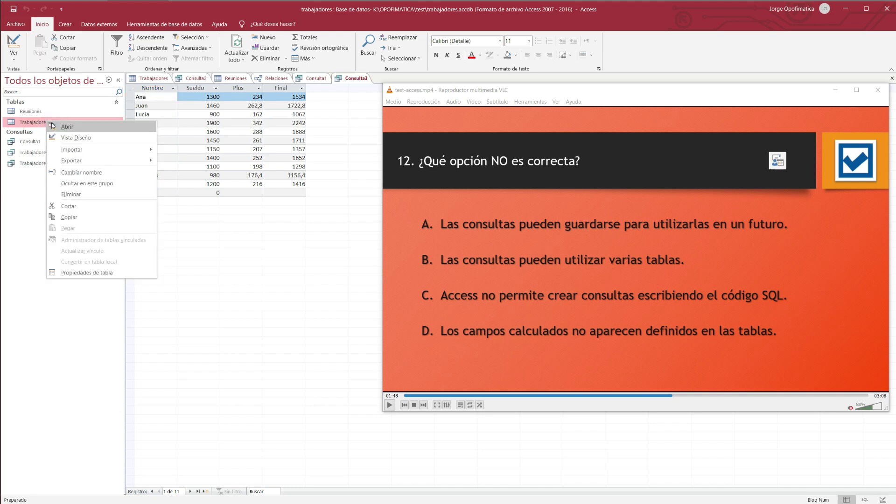
{"action": "left_click", "coordinate": [72, 137]}
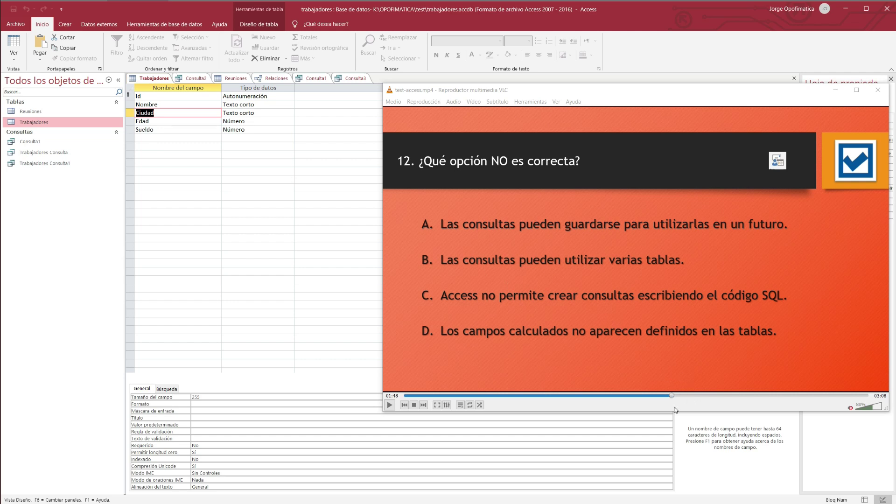
{"action": "left_click_drag", "start_coordinate": [677, 397], "coordinate": [696, 396]}
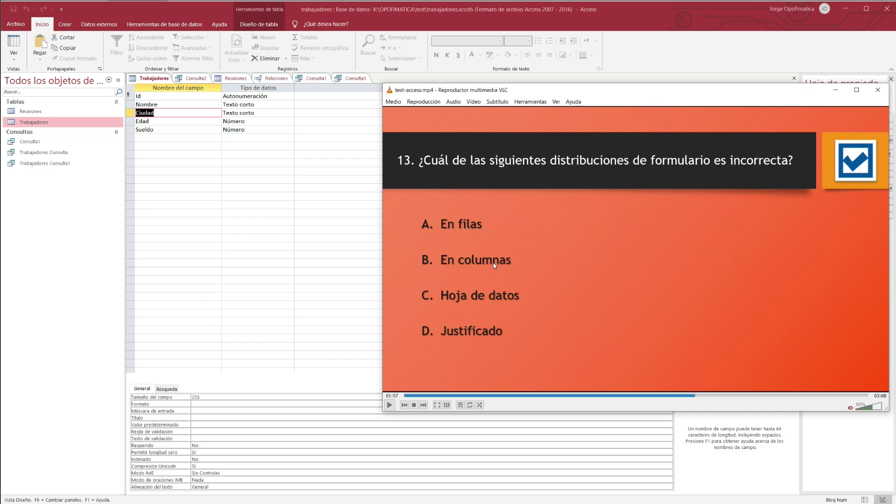
- Take the Form Wizard to the layout page with Nombre and Id, then cancel it
{"action": "left_click", "coordinate": [707, 397]}
{"action": "left_click", "coordinate": [324, 133]}
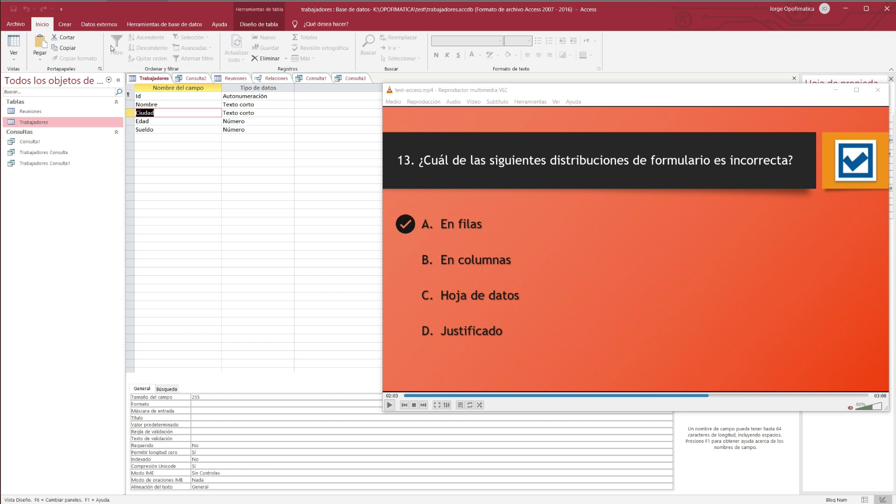
{"action": "left_click", "coordinate": [65, 23]}
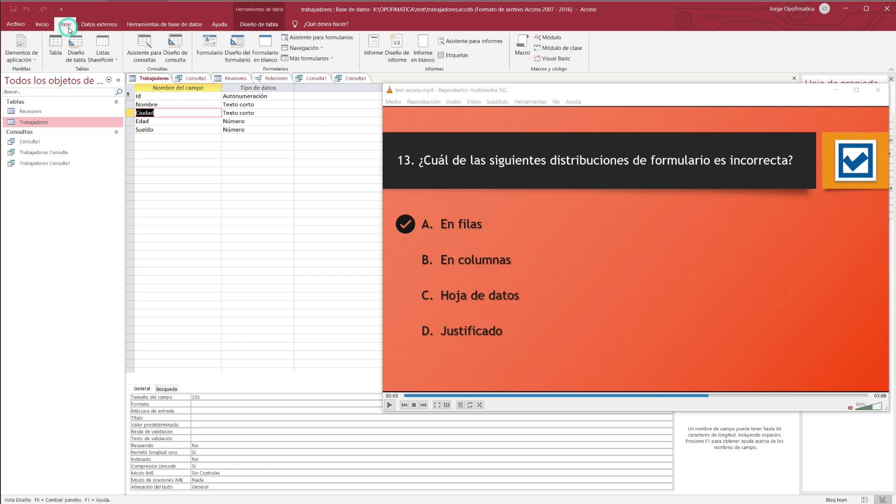
{"action": "left_click", "coordinate": [310, 39]}
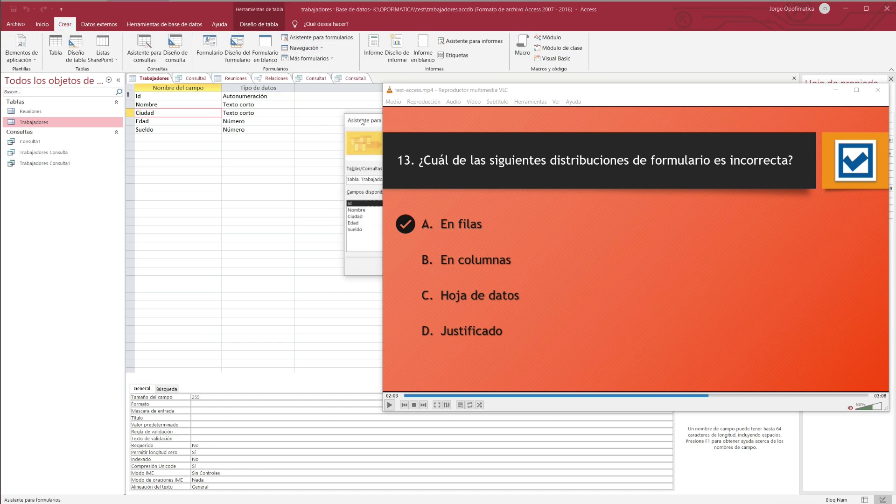
{"action": "left_click_drag", "start_coordinate": [366, 118], "coordinate": [98, 116]}
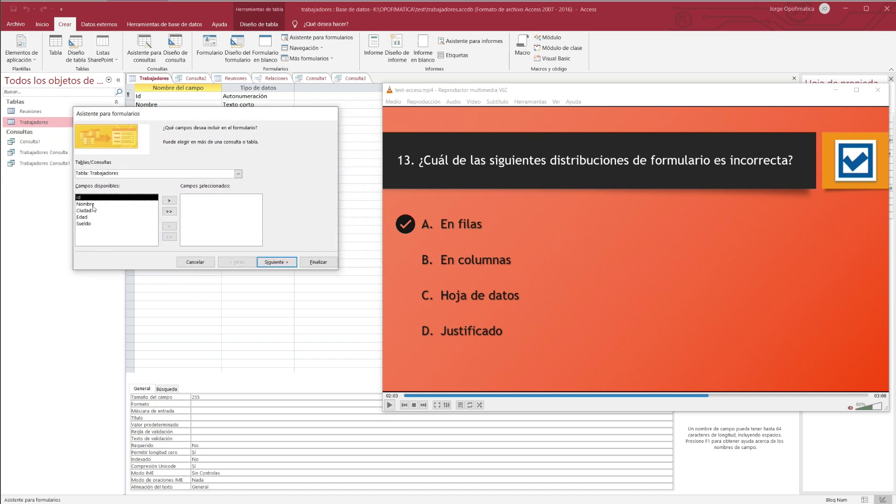
{"action": "double_click", "coordinate": [94, 204]}
{"action": "double_click", "coordinate": [91, 197]}
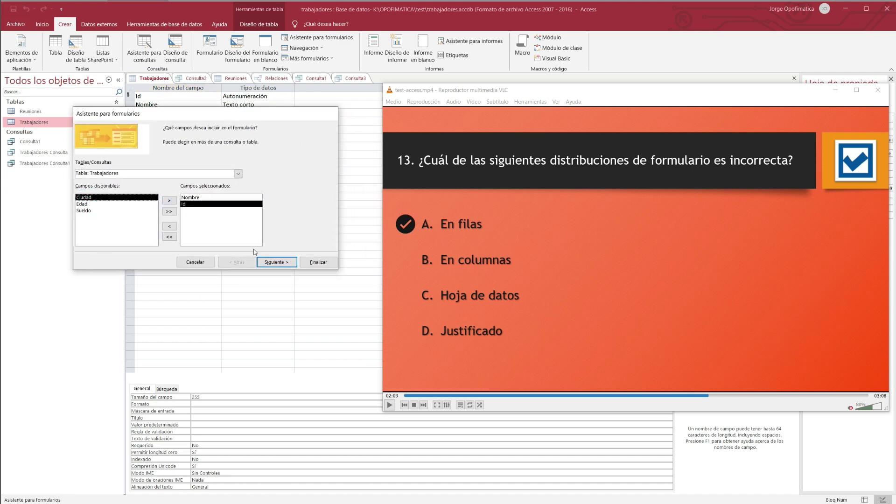
{"action": "left_click", "coordinate": [280, 263]}
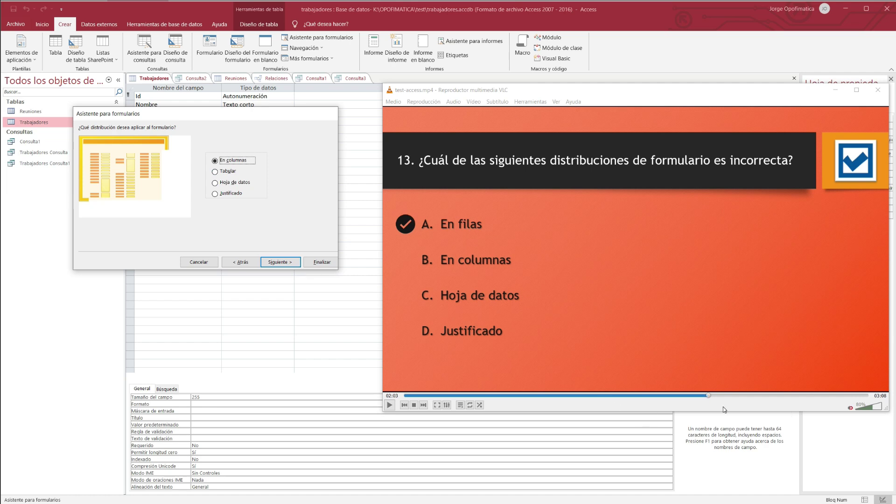
{"action": "left_click", "coordinate": [709, 396]}
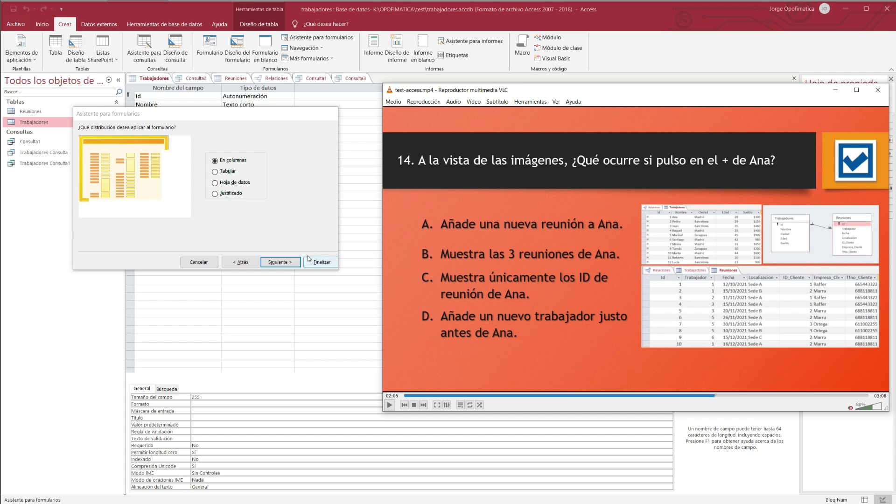
{"action": "left_click", "coordinate": [198, 261]}
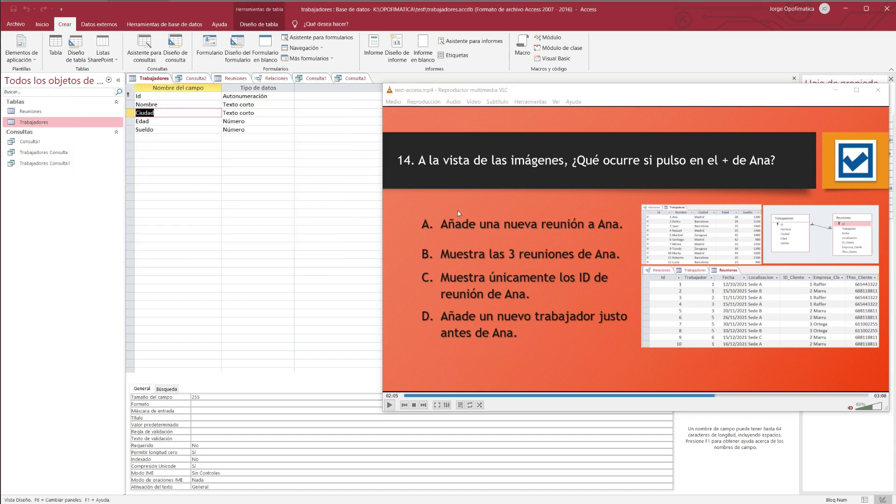
- Open the Trabajadores datasheet and expand Ana's row to show her three meetings
{"action": "double_click", "coordinate": [36, 123]}
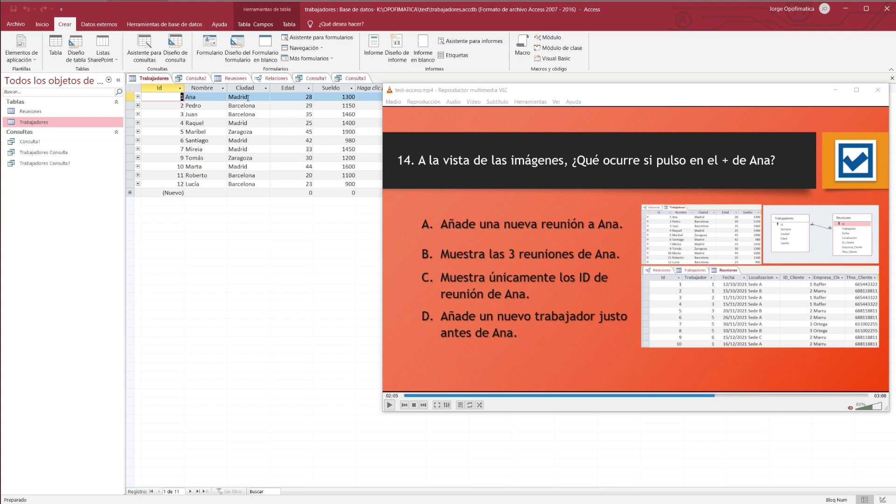
{"action": "left_click", "coordinate": [138, 97]}
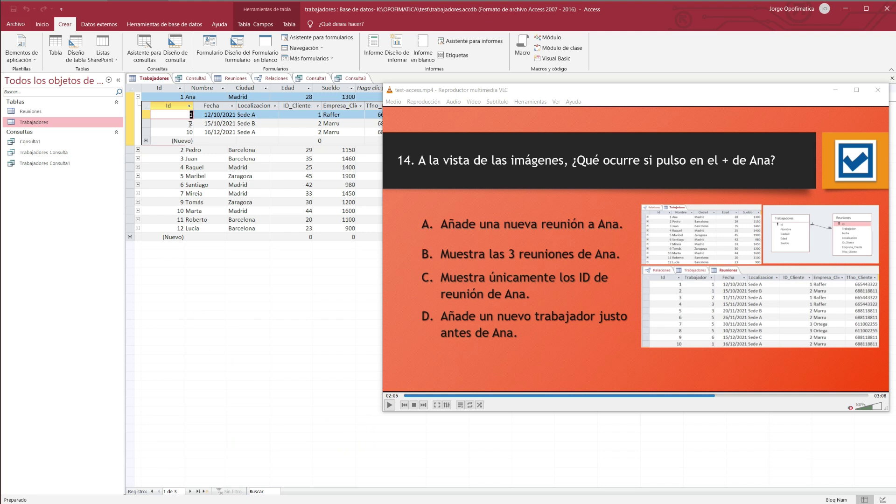
- Open the Reuniones table and check meeting records 2 and 10 of worker 1
{"action": "double_click", "coordinate": [51, 112]}
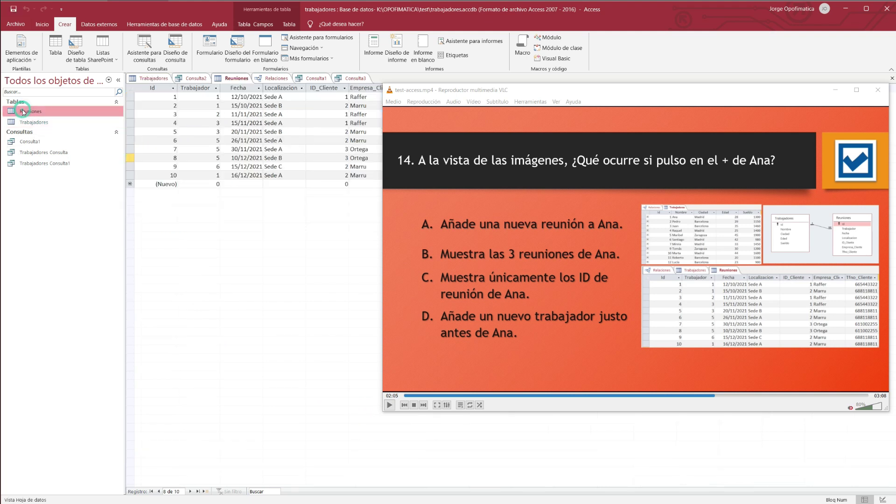
{"action": "double_click", "coordinate": [49, 113]}
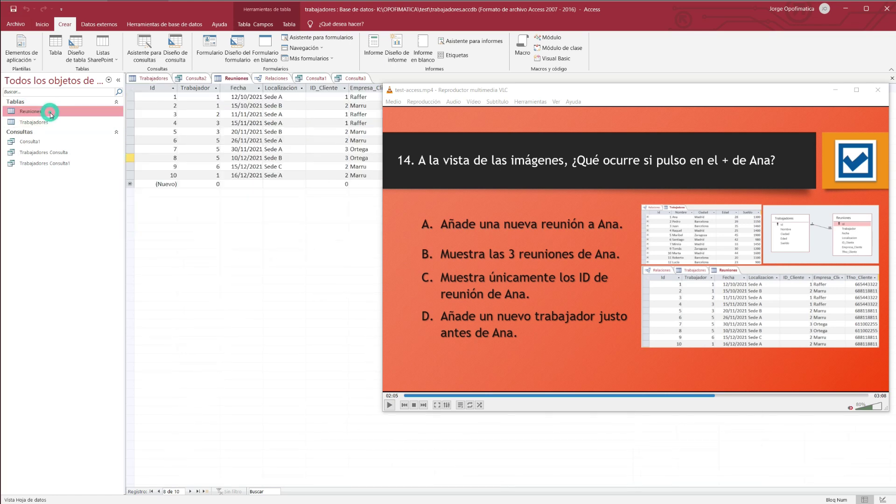
{"action": "left_click", "coordinate": [214, 98]}
{"action": "left_click", "coordinate": [215, 105]}
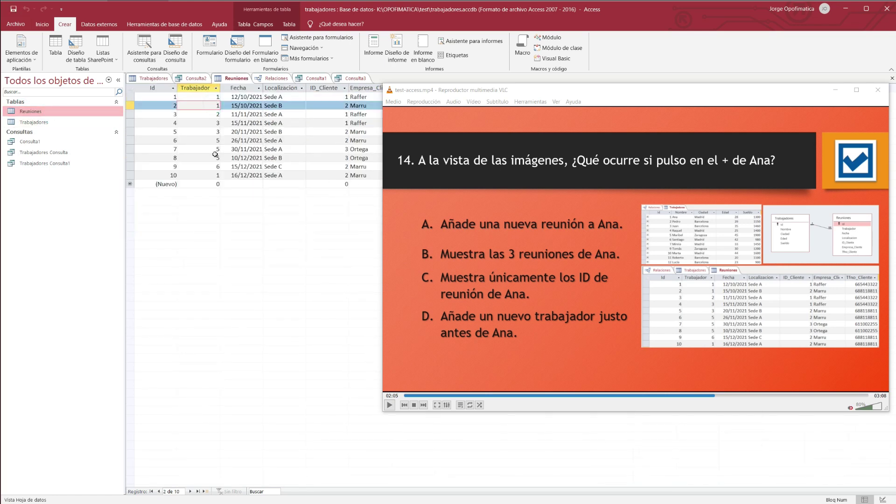
{"action": "left_click", "coordinate": [214, 173]}
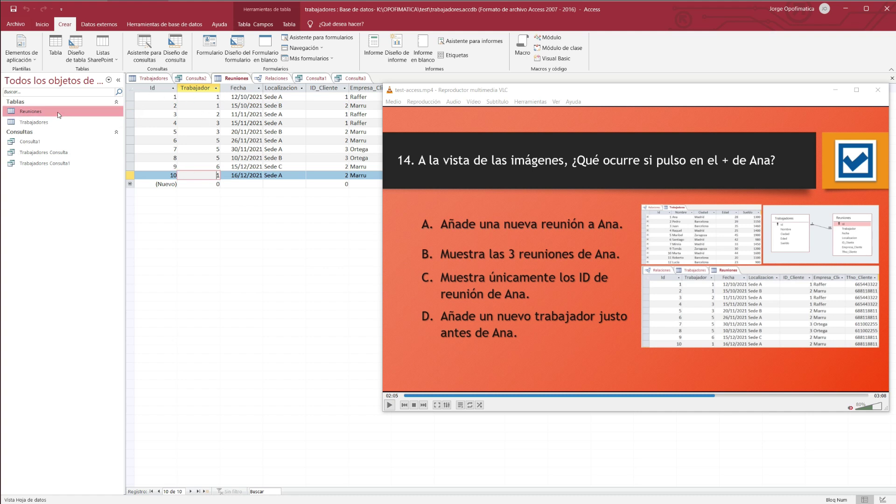
- Return to Trabajadores with Ana's meetings expanded, then reveal quiz answer D for question 15
{"action": "double_click", "coordinate": [40, 121]}
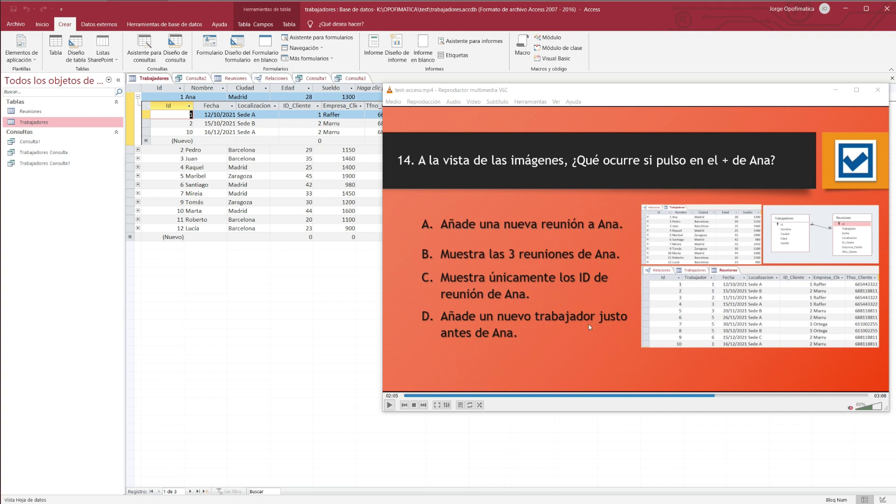
{"action": "left_click", "coordinate": [717, 397]}
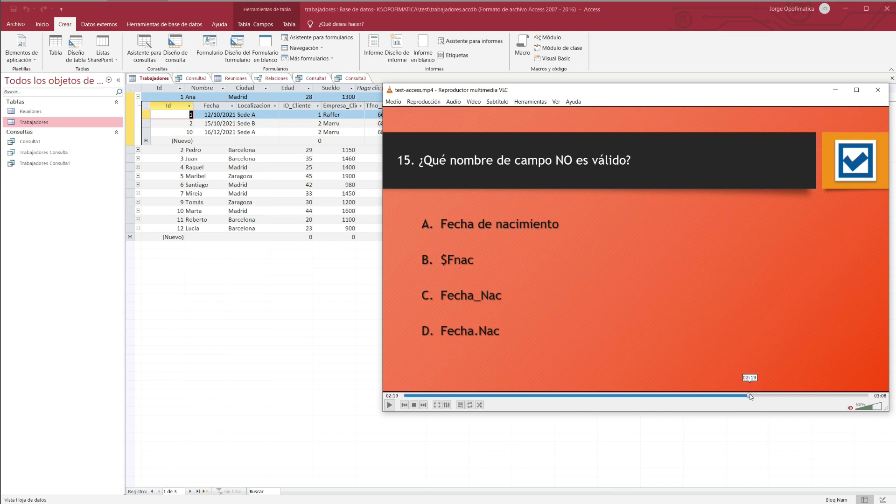
{"action": "left_click", "coordinate": [751, 396]}
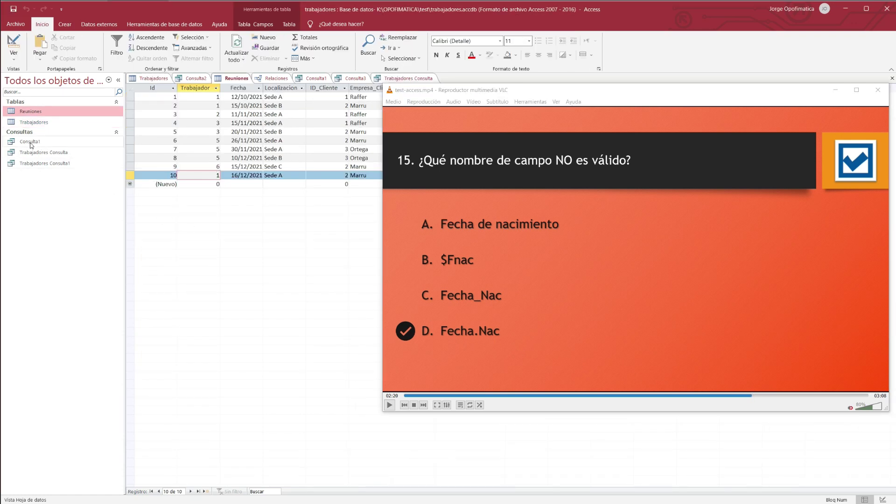
- Open the Consulta1 query in SQL view
{"action": "double_click", "coordinate": [30, 141]}
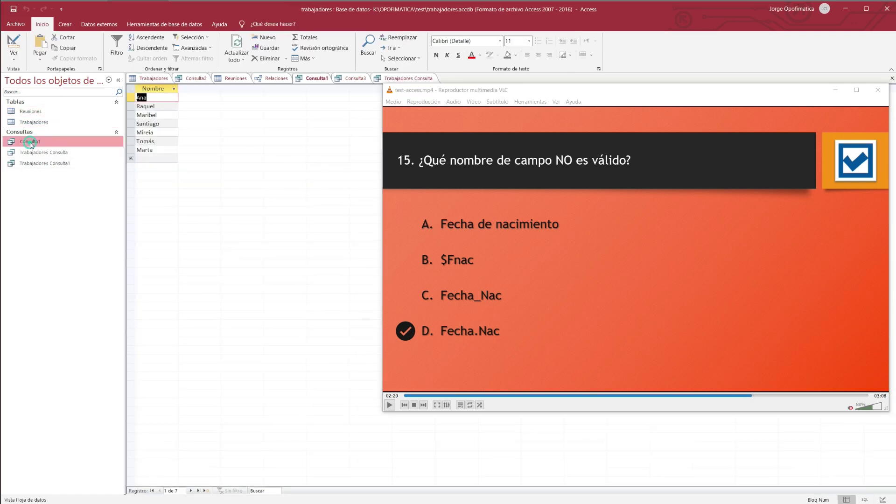
{"action": "left_click", "coordinate": [14, 56]}
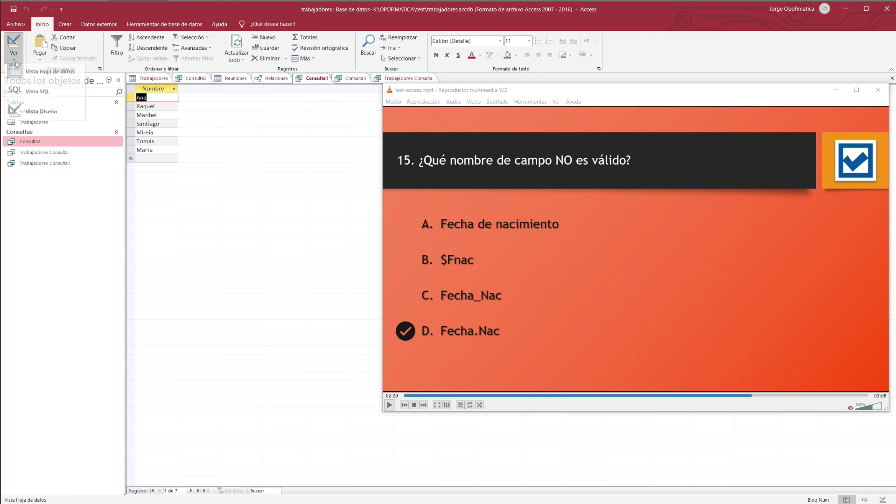
{"action": "left_click", "coordinate": [35, 97]}
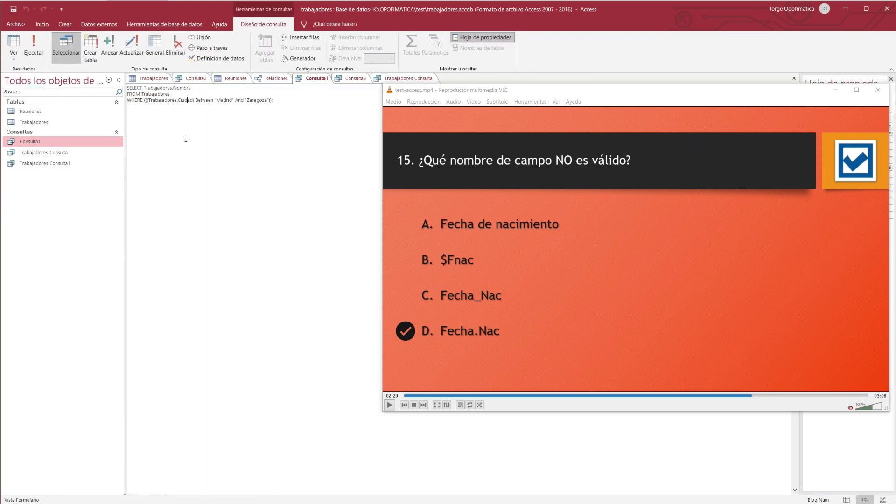
- Highlight Trabajadores and Ciudad in the WHERE clause, then advance the quiz to question 16
{"action": "left_click_drag", "start_coordinate": [149, 99], "coordinate": [194, 100]}
{"action": "left_click", "coordinate": [176, 101]}
{"action": "double_click", "coordinate": [151, 99]}
{"action": "double_click", "coordinate": [181, 100]}
{"action": "left_click", "coordinate": [177, 100]}
{"action": "left_click", "coordinate": [482, 335]}
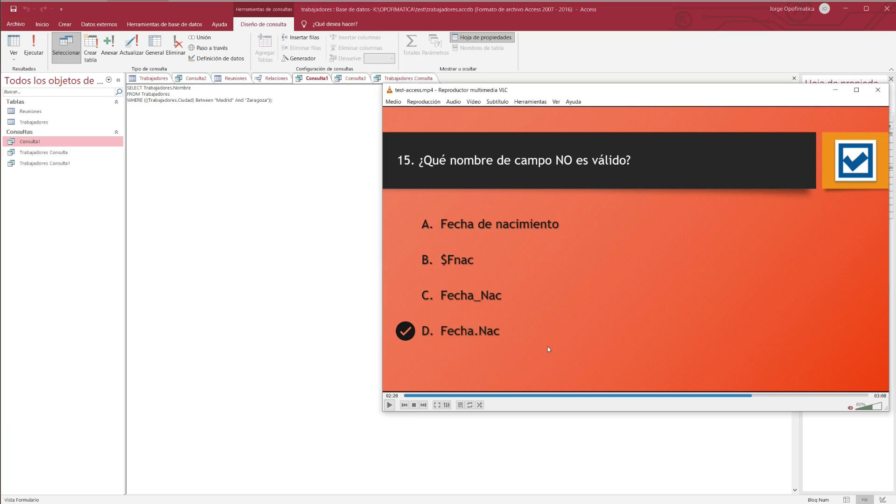
{"action": "left_click", "coordinate": [759, 396]}
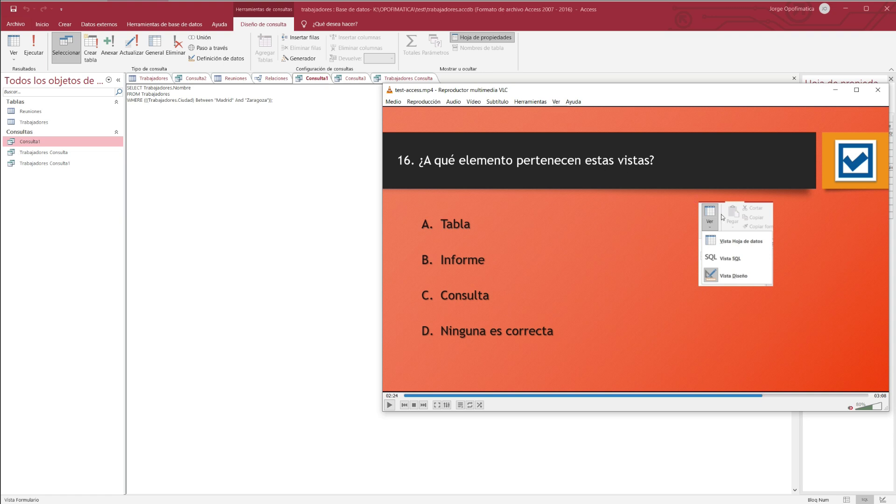
- List the query's available views and reveal quiz answer C for question 16
{"action": "left_click", "coordinate": [13, 59]}
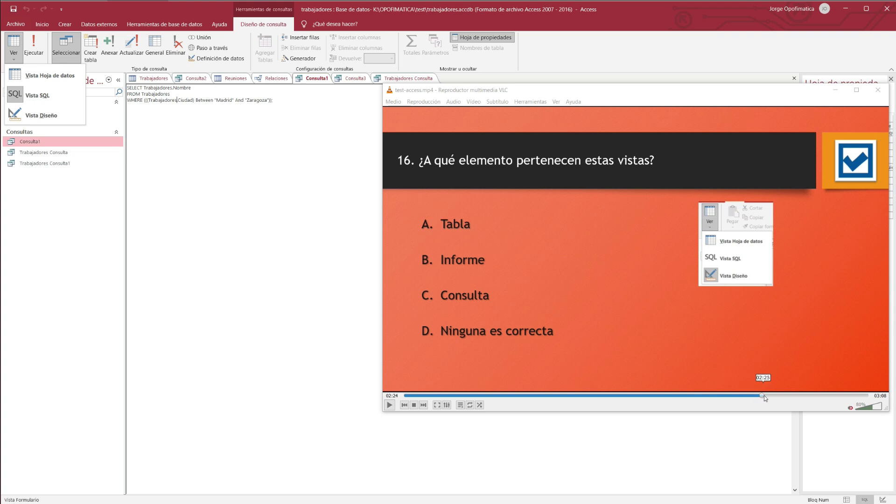
{"action": "left_click_drag", "start_coordinate": [764, 396], "coordinate": [778, 394]}
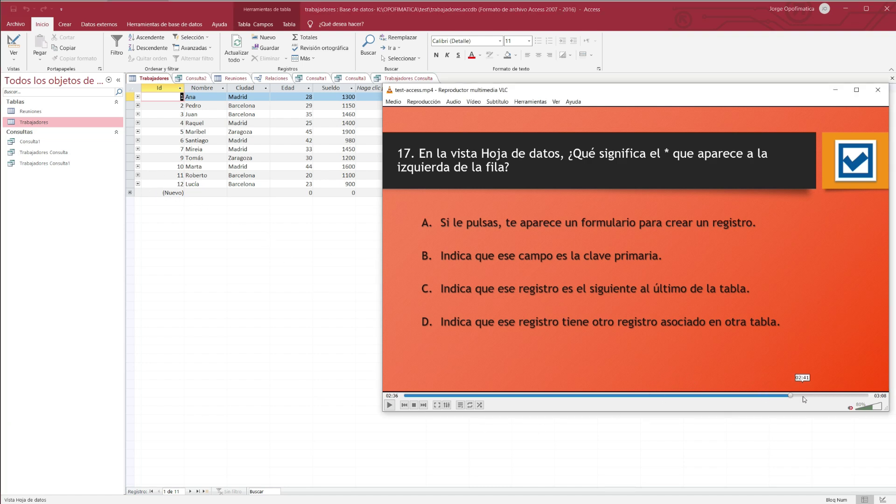
{"action": "left_click", "coordinate": [803, 396]}
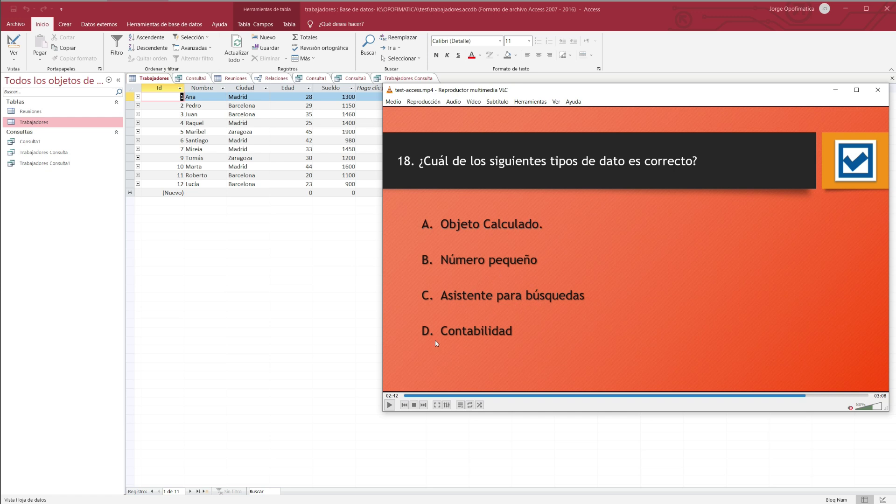
{"action": "left_click", "coordinate": [813, 396]}
{"action": "left_click_drag", "start_coordinate": [817, 394], "coordinate": [820, 394]}
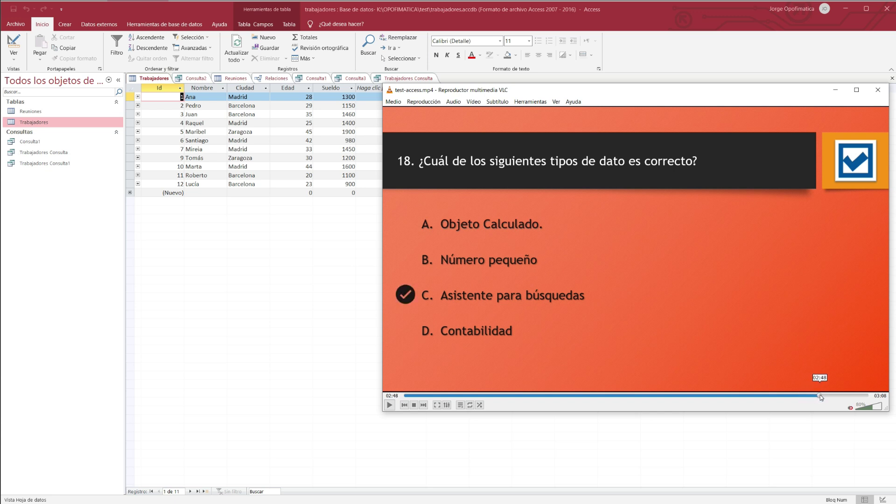
- Review Ciudad's data-type list in Trabajadores Design view, keep Texto corto, and reveal question 19's answer B
{"action": "left_click", "coordinate": [14, 47]}
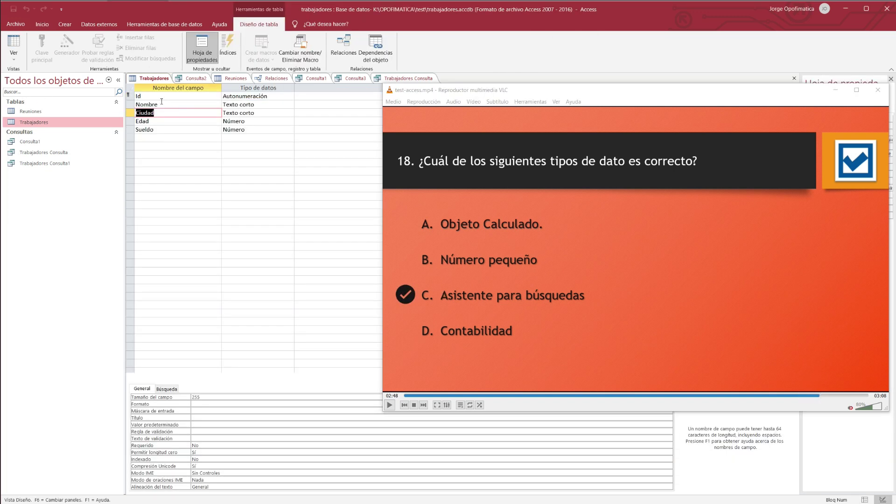
{"action": "left_click", "coordinate": [242, 113]}
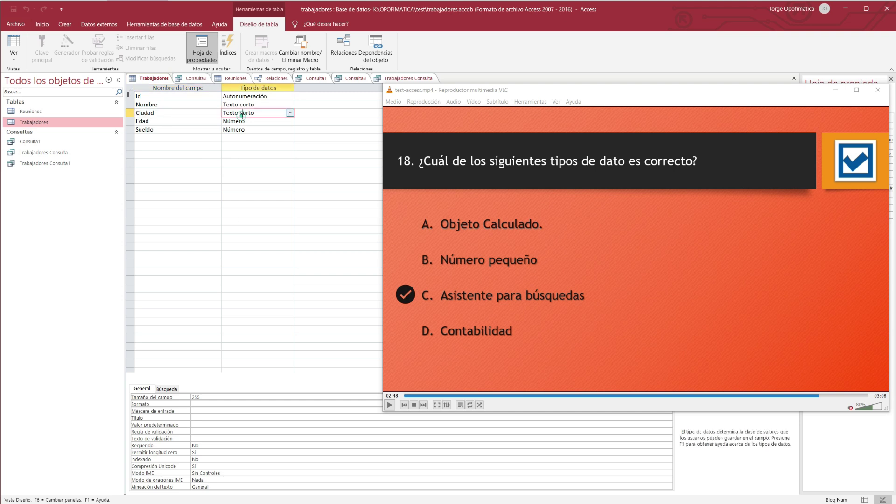
{"action": "left_click", "coordinate": [290, 113]}
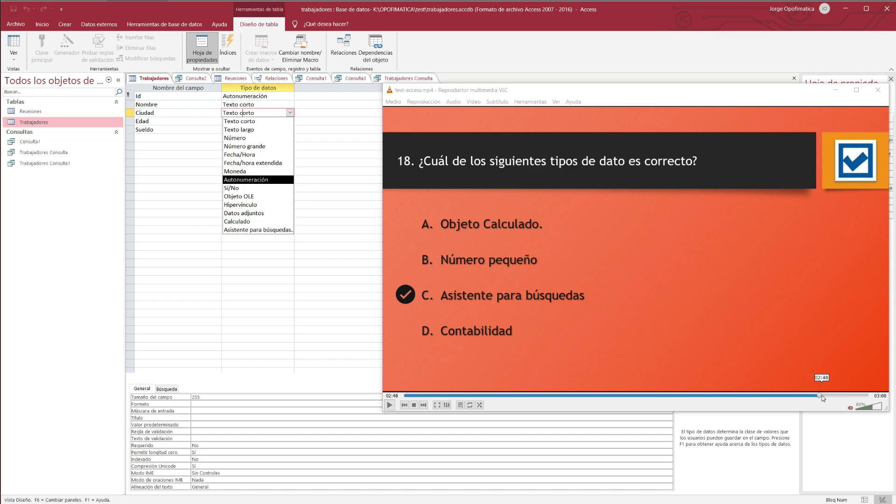
{"action": "left_click_drag", "start_coordinate": [819, 394], "coordinate": [827, 396]}
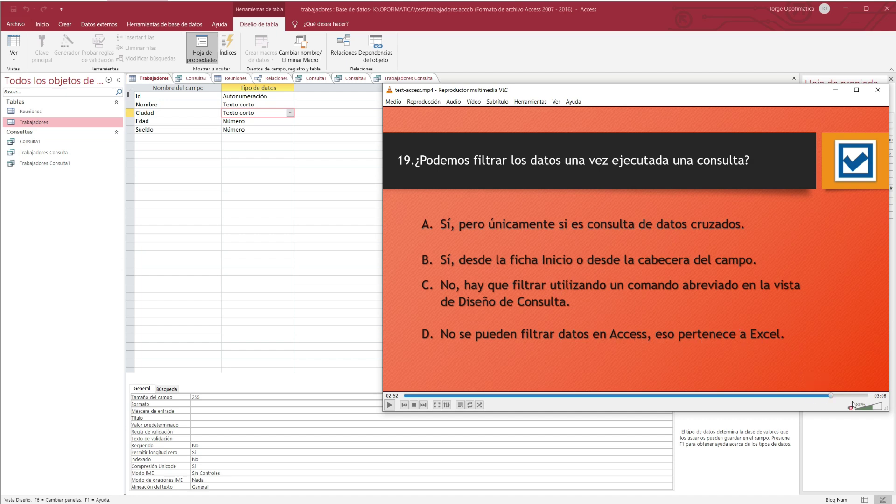
{"action": "left_click", "coordinate": [839, 395]}
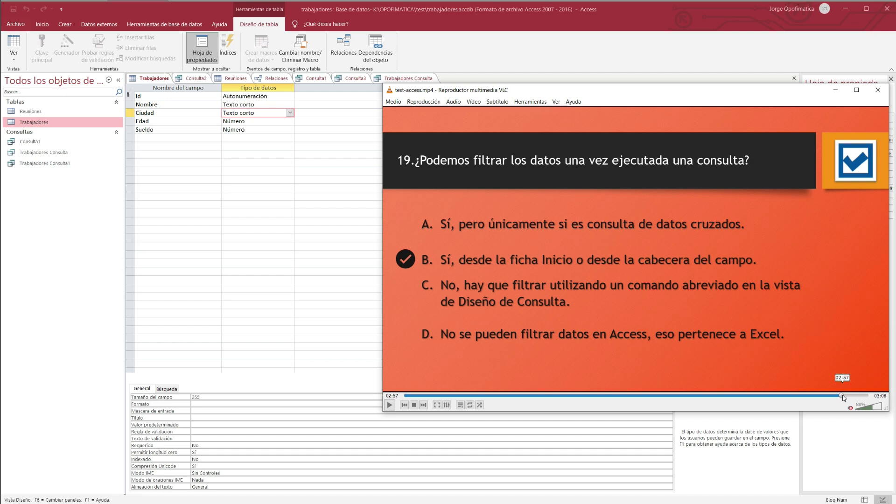
- Open Trabajadores Consulta1 and filter the Ciudad column to show only Barcelona workers
{"action": "left_click", "coordinate": [14, 46]}
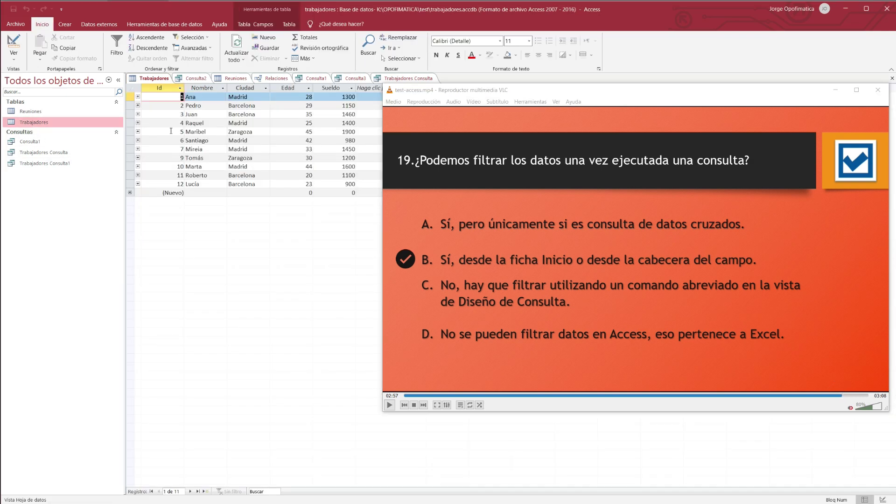
{"action": "double_click", "coordinate": [37, 161]}
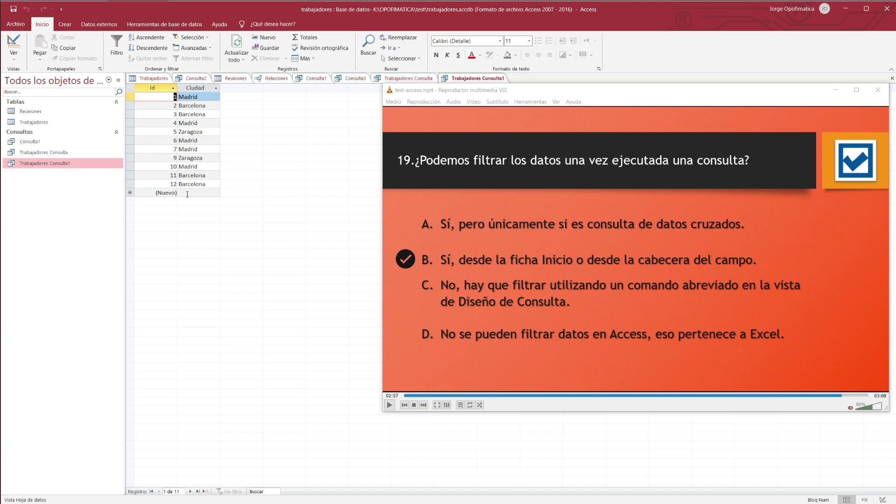
{"action": "left_click", "coordinate": [217, 89]}
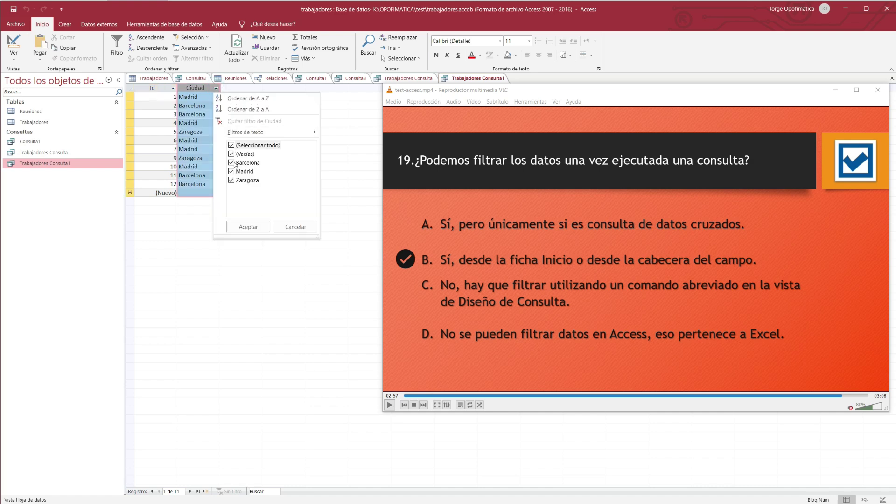
{"action": "left_click", "coordinate": [232, 146]}
{"action": "left_click", "coordinate": [231, 163]}
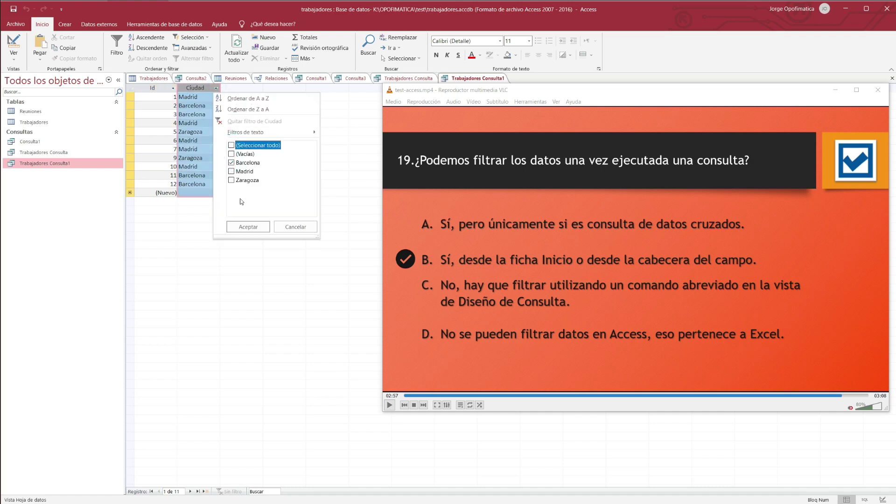
{"action": "left_click", "coordinate": [248, 226]}
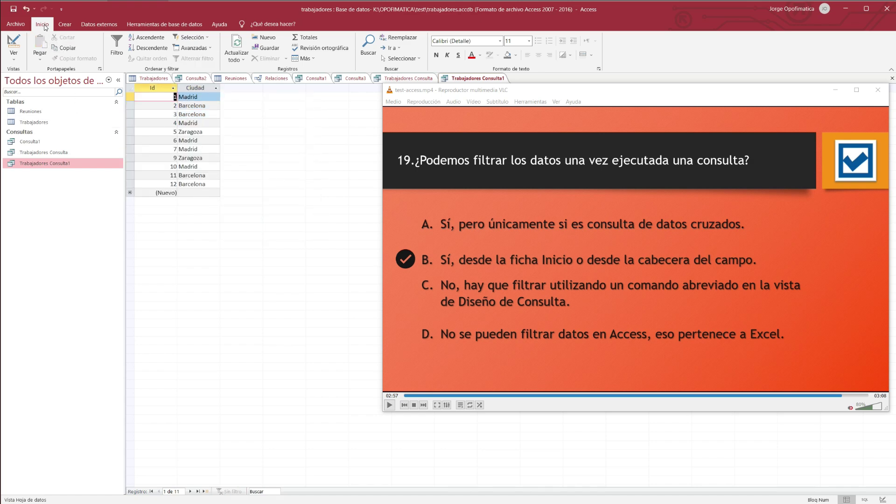
- Check the Id column's filter options without filtering, then advance the quiz to question 20
{"action": "left_click", "coordinate": [112, 53]}
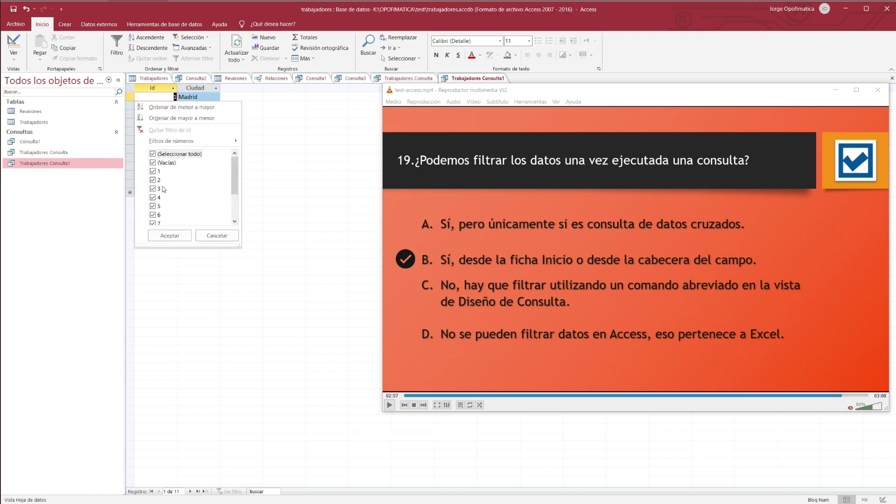
{"action": "left_click", "coordinate": [214, 234]}
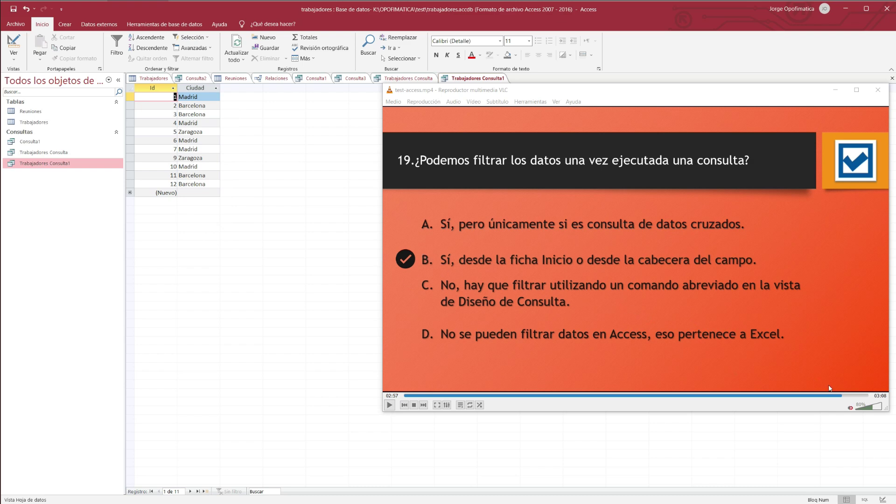
{"action": "left_click", "coordinate": [849, 395]}
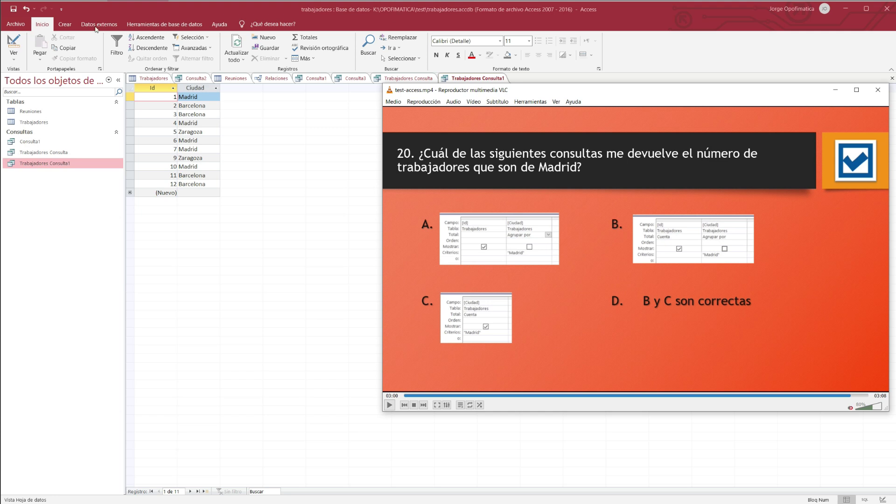
- Start a new design query on Trabajadores containing the Id and Ciudad fields
{"action": "left_click", "coordinate": [65, 25]}
{"action": "left_click", "coordinate": [175, 46]}
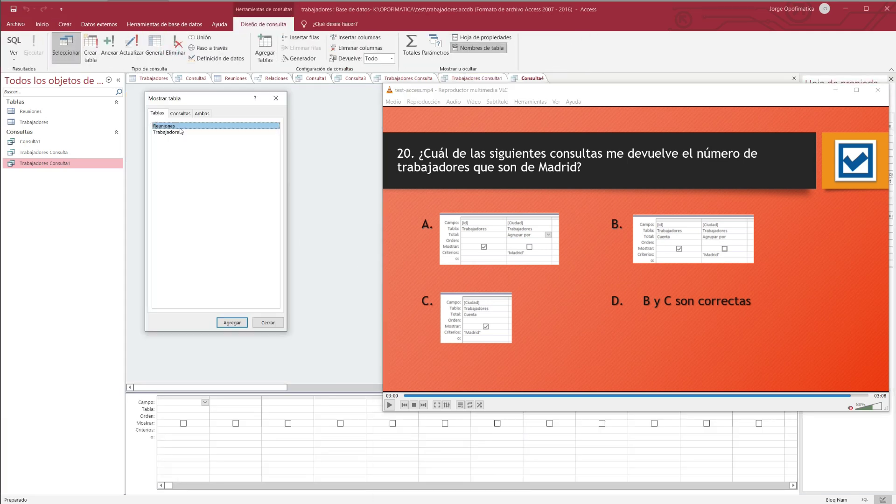
{"action": "left_click", "coordinate": [173, 132]}
{"action": "key", "text": "Escape"}
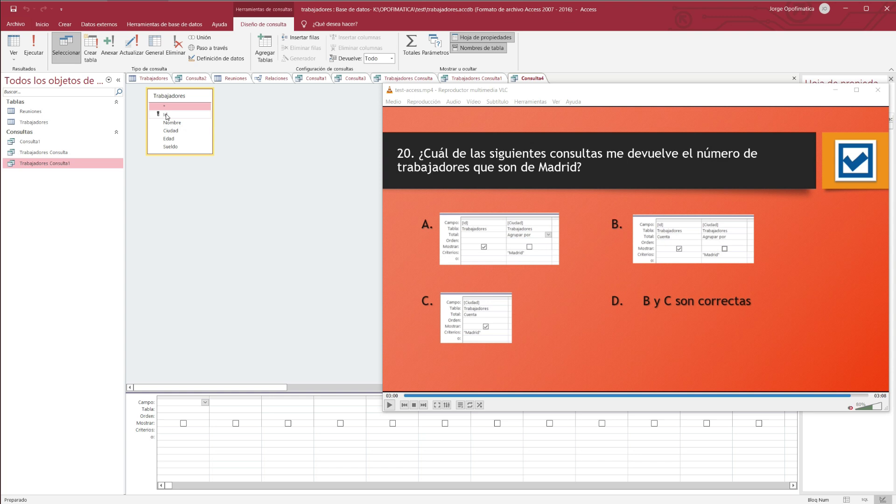
{"action": "double_click", "coordinate": [166, 114]}
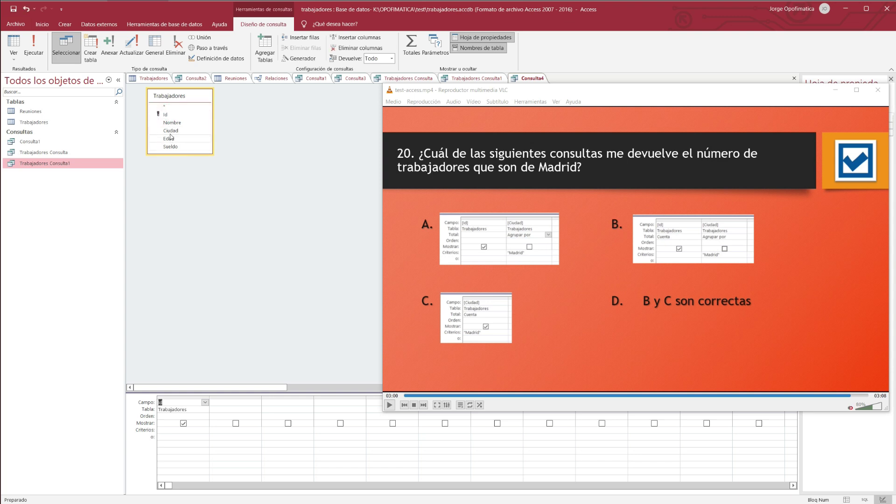
{"action": "left_click_drag", "start_coordinate": [170, 131], "coordinate": [256, 402]}
- Give Ciudad the criterion "Madrid", run it, then hide Ciudad so results list only Ids
{"action": "left_click", "coordinate": [239, 430]}
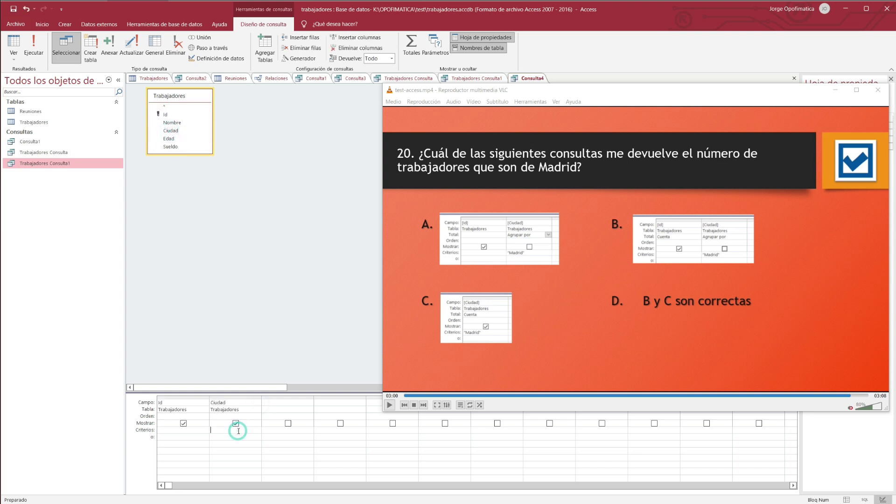
{"action": "type", "text": "Madrid"}
{"action": "key", "text": "Tab"}
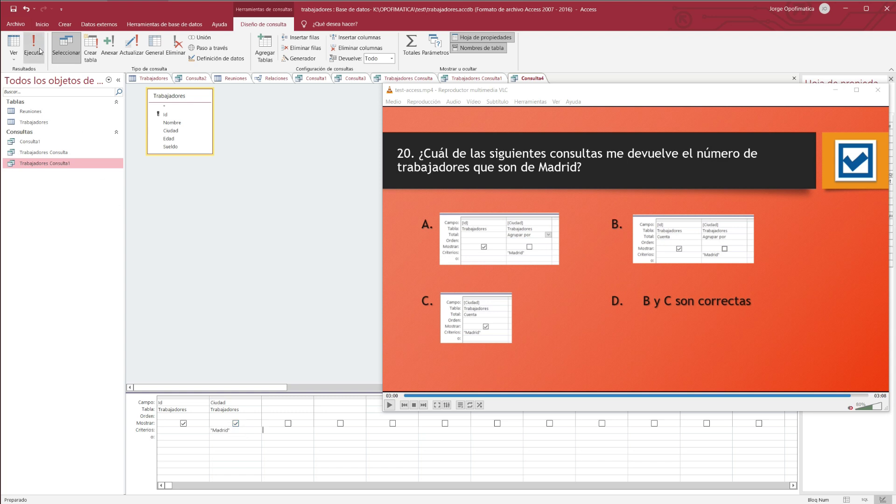
{"action": "left_click", "coordinate": [34, 47]}
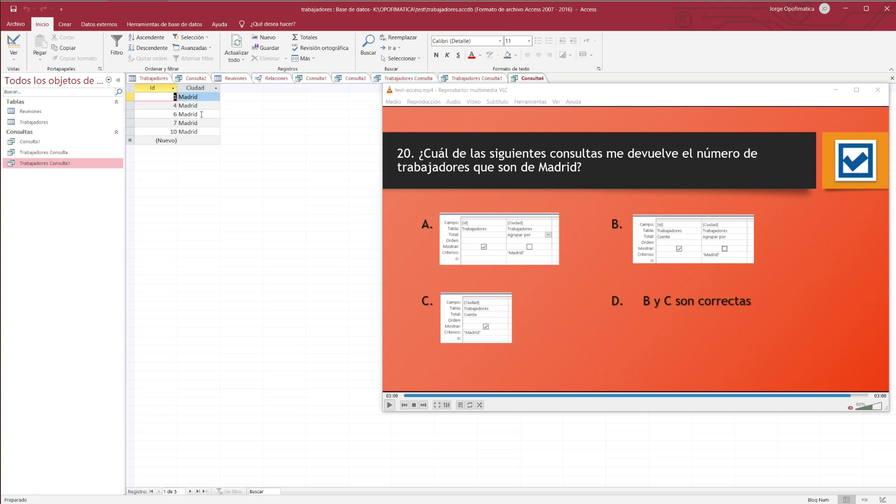
{"action": "left_click", "coordinate": [14, 44]}
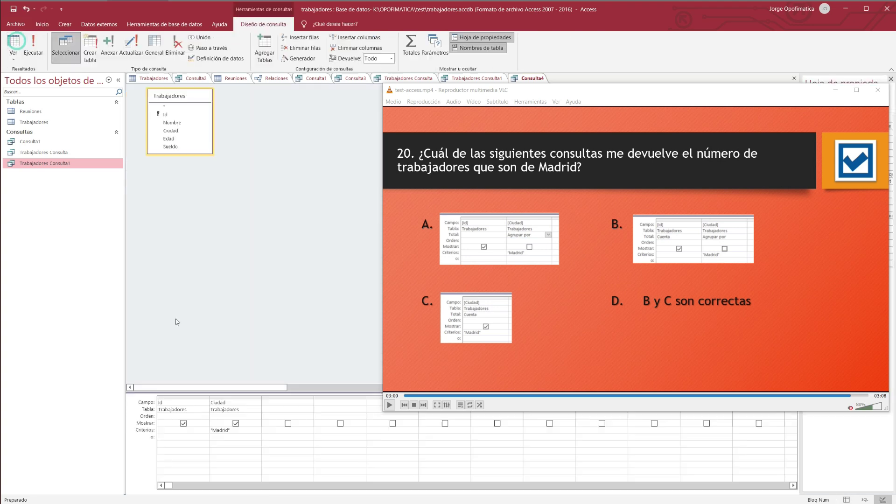
{"action": "left_click", "coordinate": [236, 423]}
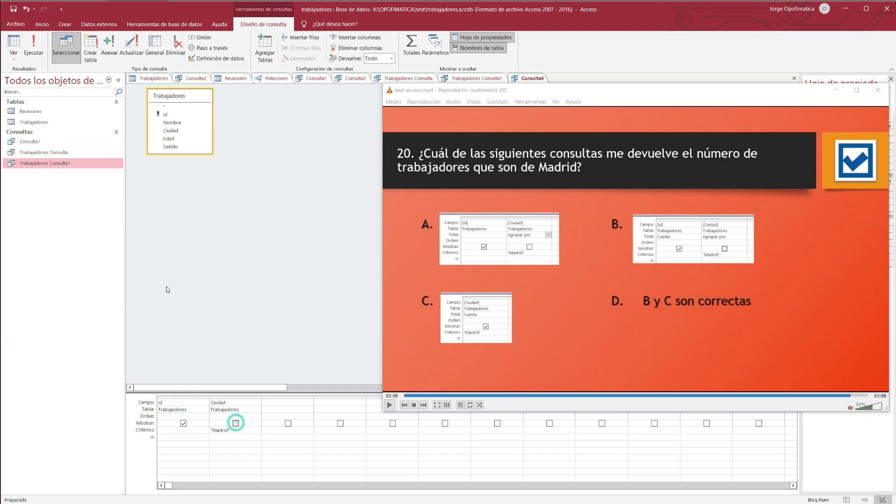
{"action": "left_click", "coordinate": [34, 46]}
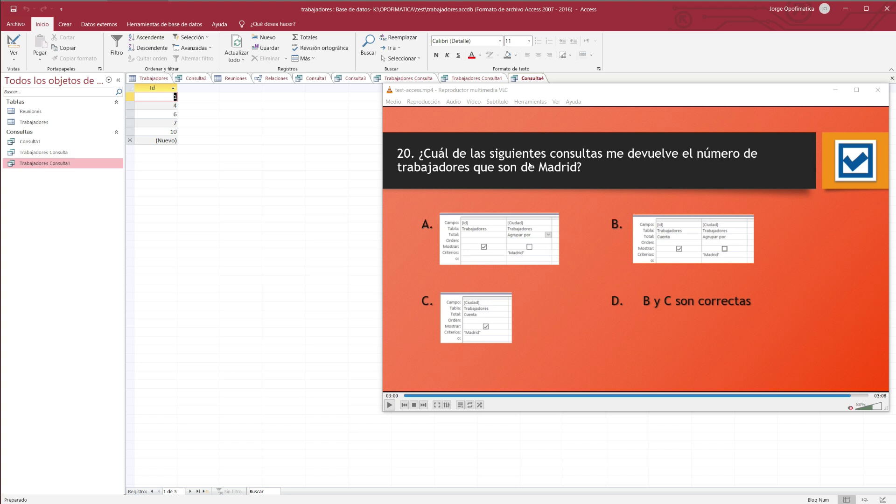
{"action": "left_click", "coordinate": [14, 44]}
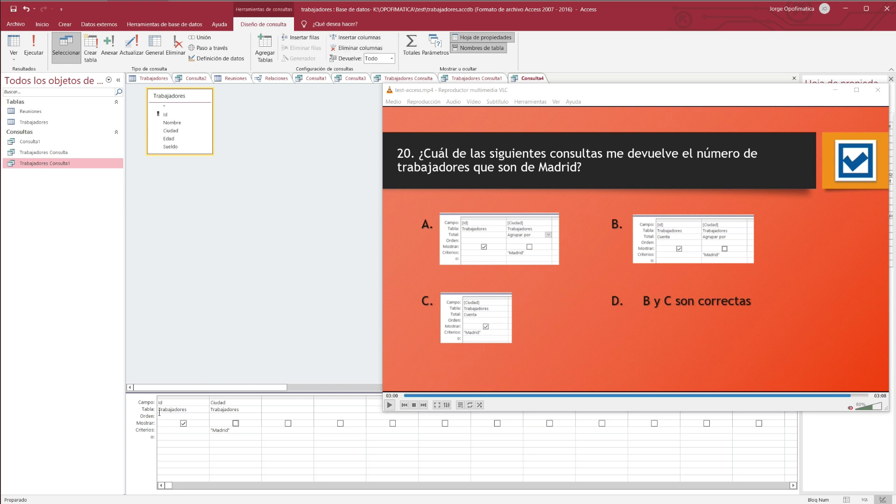
- Add the Total row, set Id to Cuenta, and run to get CuentaDeId = 5
{"action": "left_click", "coordinate": [410, 47]}
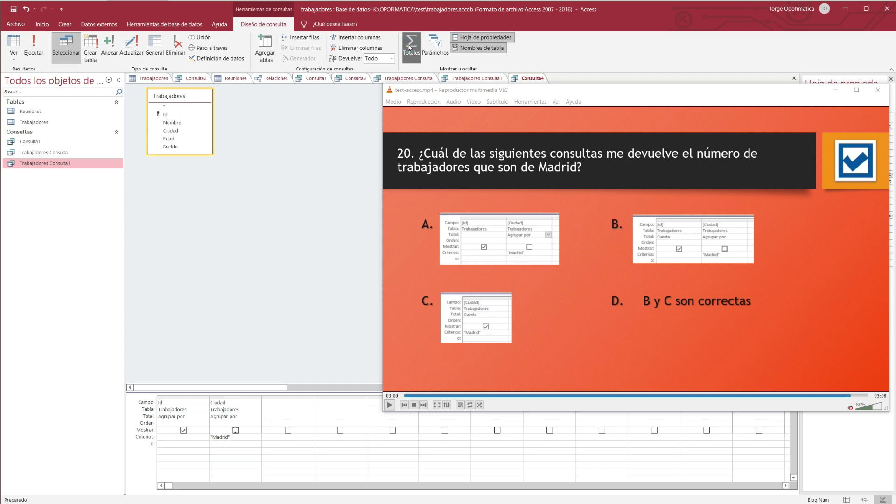
{"action": "left_click", "coordinate": [192, 416]}
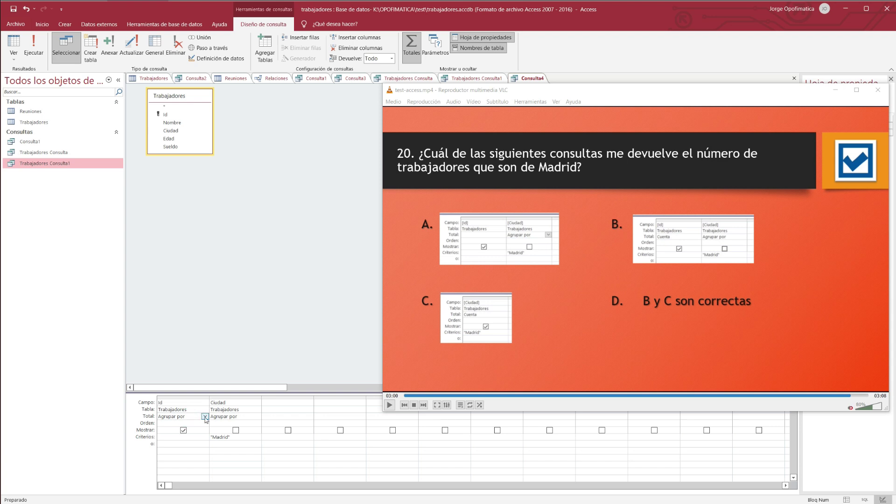
{"action": "left_click", "coordinate": [204, 416]}
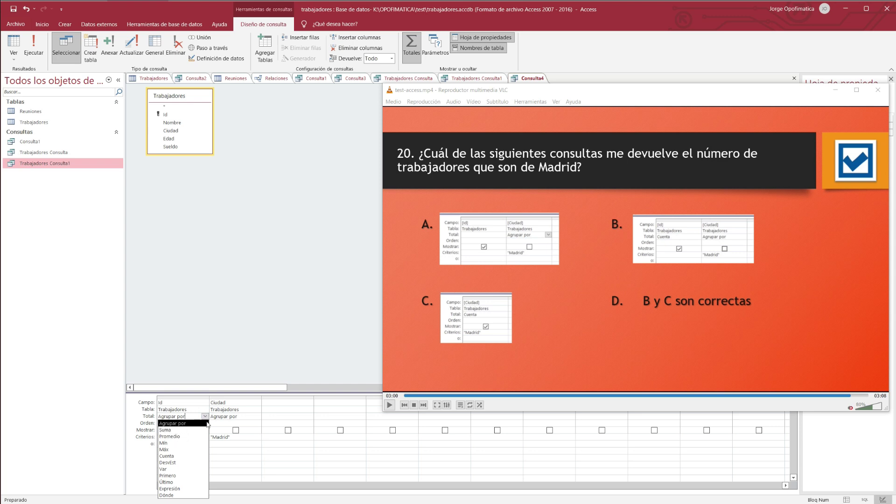
{"action": "left_click", "coordinate": [180, 456]}
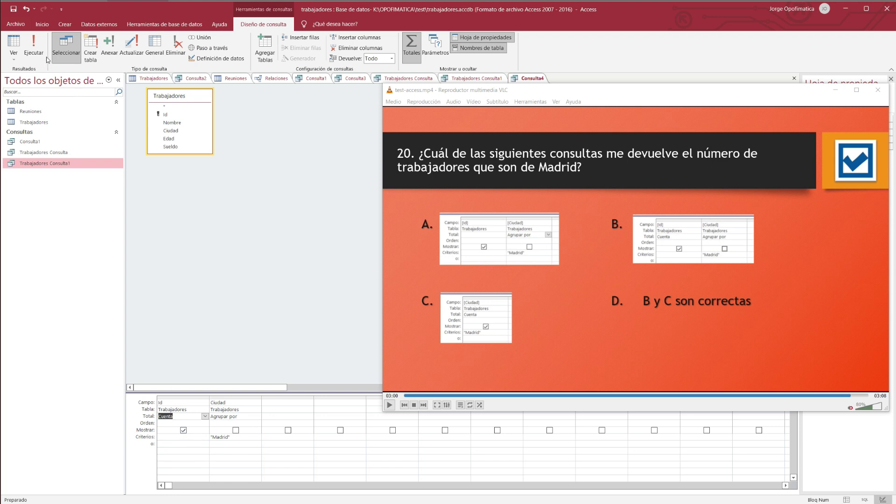
{"action": "left_click", "coordinate": [33, 51]}
{"action": "left_click", "coordinate": [176, 99]}
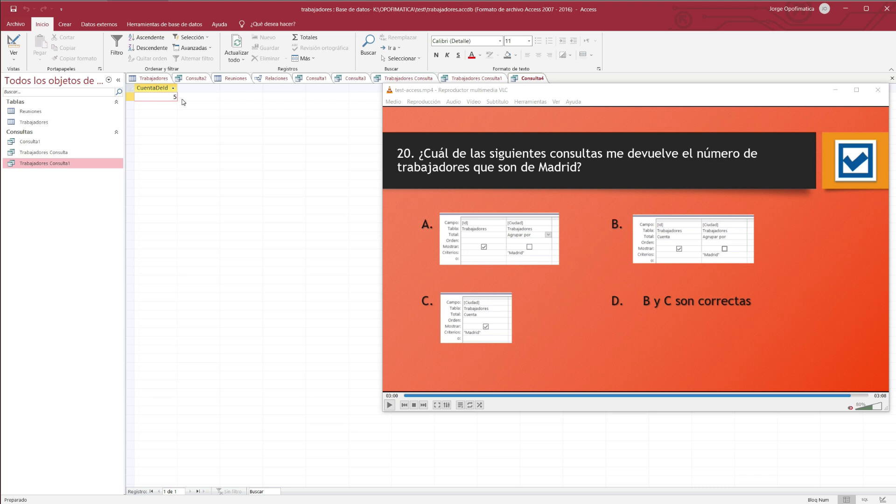
{"action": "left_click", "coordinate": [14, 49]}
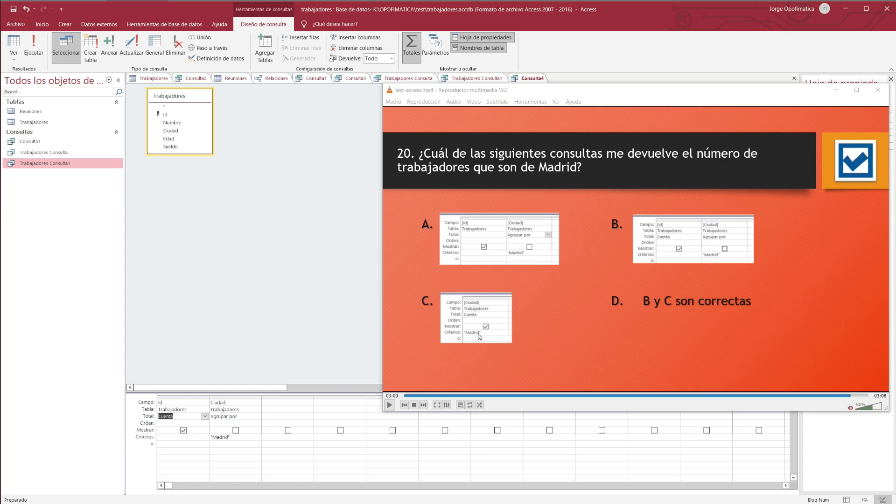
- Replace the columns with Ciudad, criterion "Madrid", and run, triggering the type-mismatch error
{"action": "left_click", "coordinate": [228, 396]}
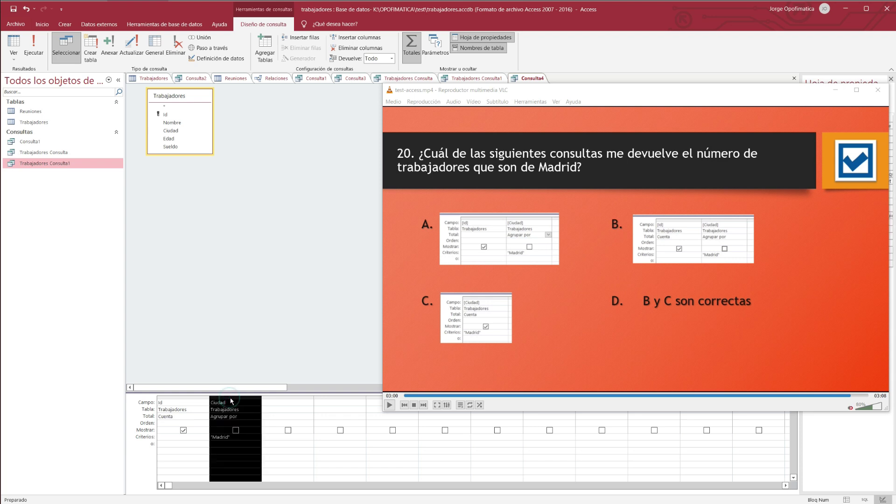
{"action": "key", "text": "Delete"}
{"action": "left_click", "coordinate": [178, 402]}
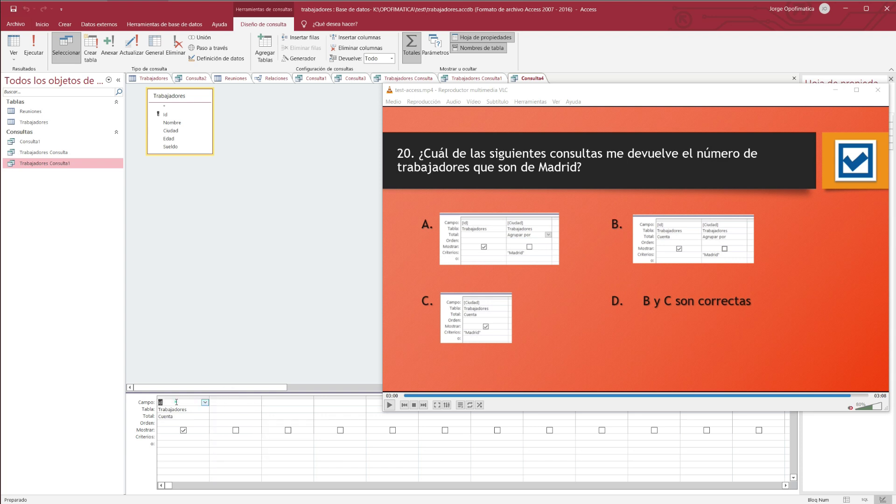
{"action": "left_click", "coordinate": [205, 402]}
{"action": "left_click", "coordinate": [180, 429]}
{"action": "left_click", "coordinate": [174, 436]}
{"action": "type", "text": "dri"}
{"action": "key", "text": "Tab"}
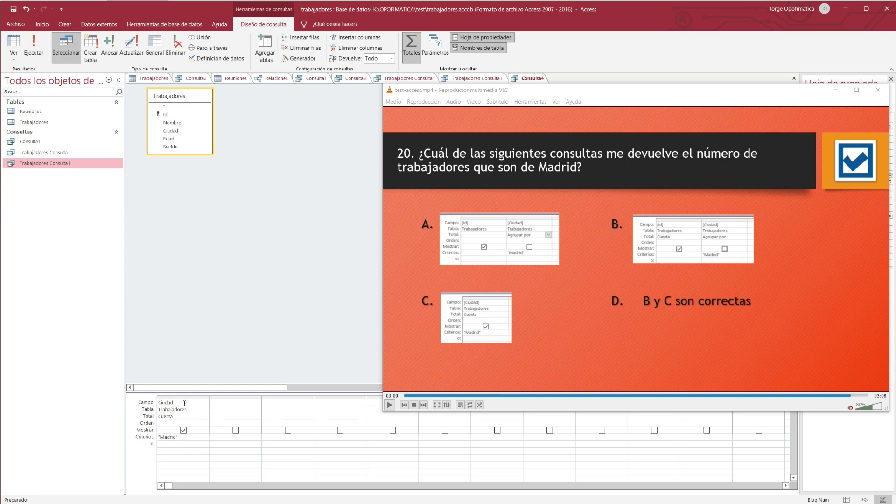
{"action": "left_click", "coordinate": [34, 46]}
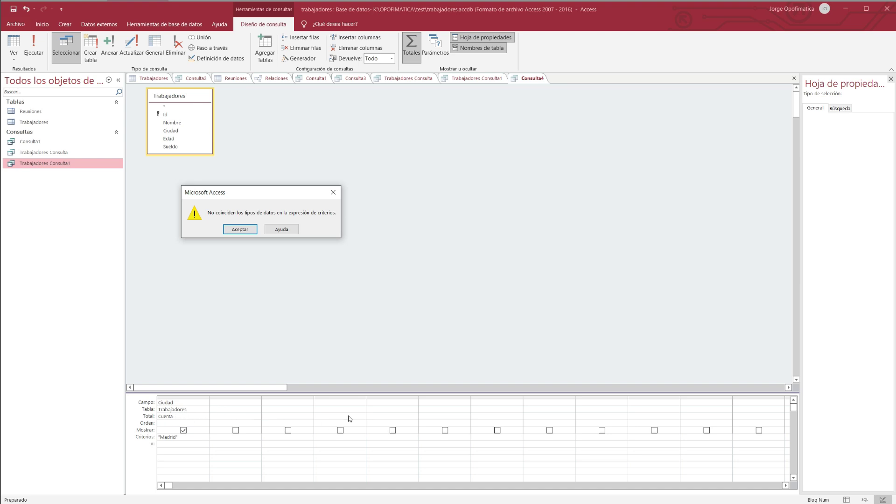
- Return to the quiz video and advance it slightly further
{"action": "key", "text": "alt+Tab"}
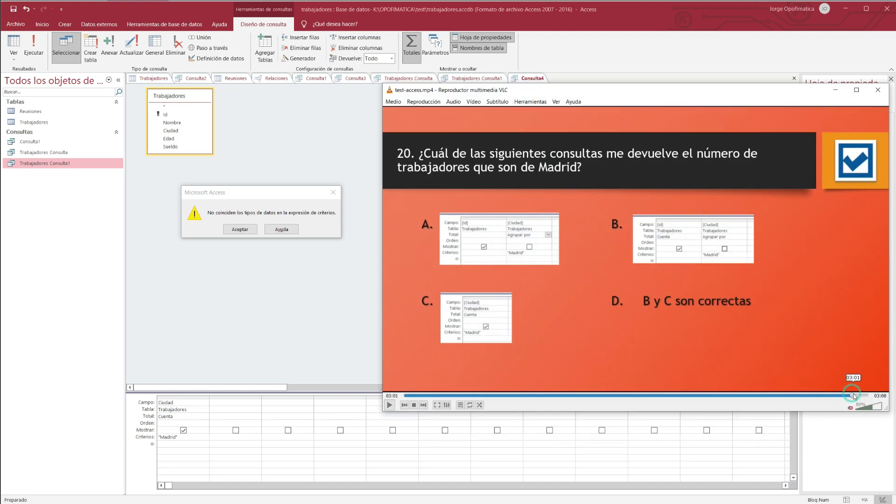
{"action": "left_click", "coordinate": [856, 395]}
{"action": "left_click", "coordinate": [861, 396]}
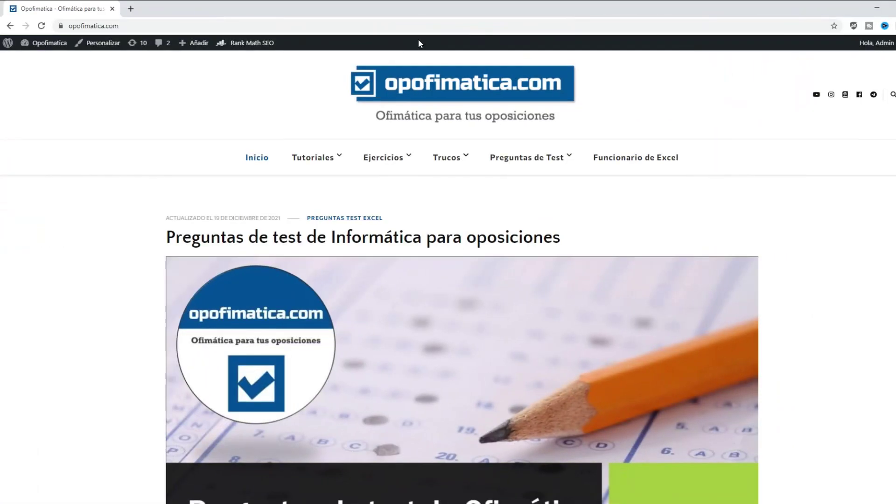
{"action": "mouse_move", "coordinate": [530, 158]}
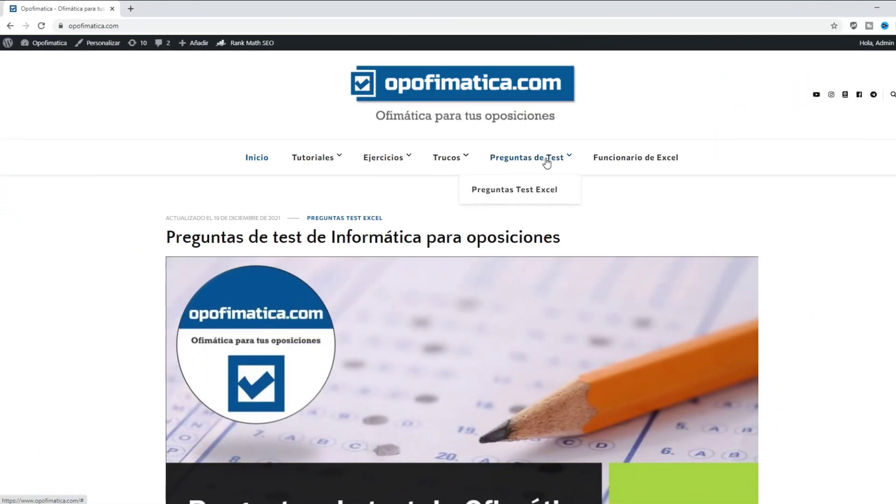
- Open the 'Preguntas de test de Informática para oposiciones' post and browse its Test #1 to #5 videos
{"action": "left_click", "coordinate": [330, 237]}
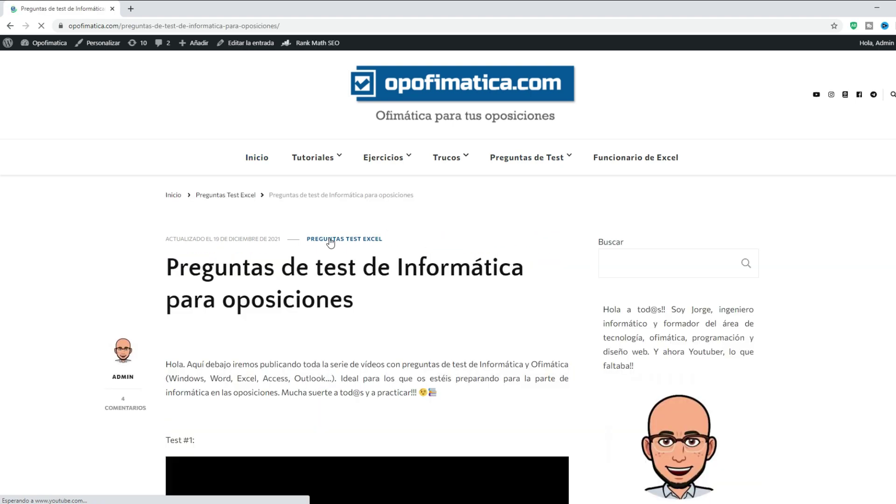
{"action": "scroll", "coordinate": [330, 242], "scroll_direction": "down", "scroll_amount": 2}
{"action": "scroll", "coordinate": [330, 242], "scroll_direction": "down", "scroll_amount": 2}
{"action": "scroll", "coordinate": [330, 242], "scroll_direction": "down", "scroll_amount": 3}
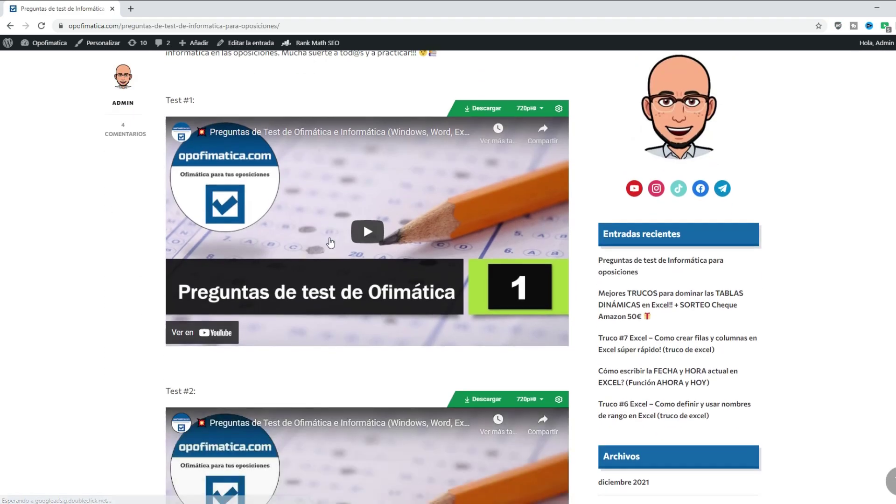
{"action": "scroll", "coordinate": [330, 242], "scroll_direction": "down", "scroll_amount": 4}
{"action": "scroll", "coordinate": [330, 243], "scroll_direction": "down", "scroll_amount": 5}
{"action": "scroll", "coordinate": [330, 242], "scroll_direction": "down", "scroll_amount": 3}
{"action": "scroll", "coordinate": [330, 242], "scroll_direction": "down", "scroll_amount": 4}
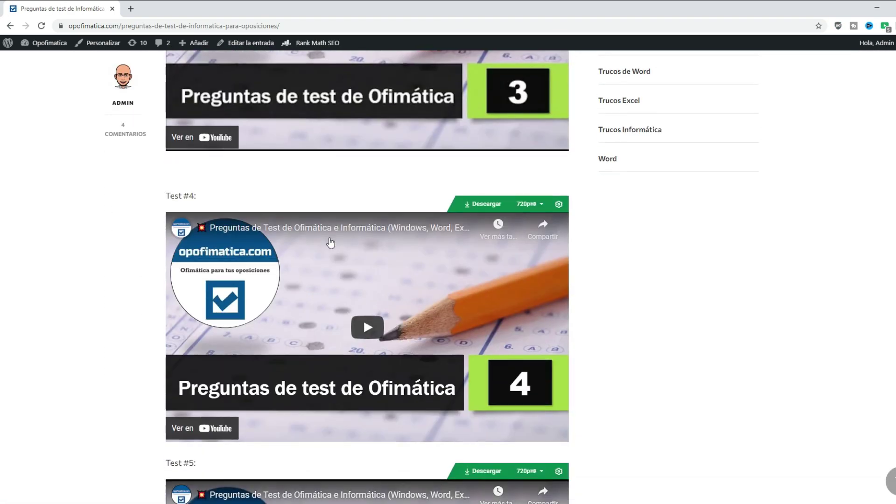
{"action": "scroll", "coordinate": [330, 242], "scroll_direction": "down", "scroll_amount": 4}
{"action": "scroll", "coordinate": [330, 242], "scroll_direction": "down", "scroll_amount": 3}
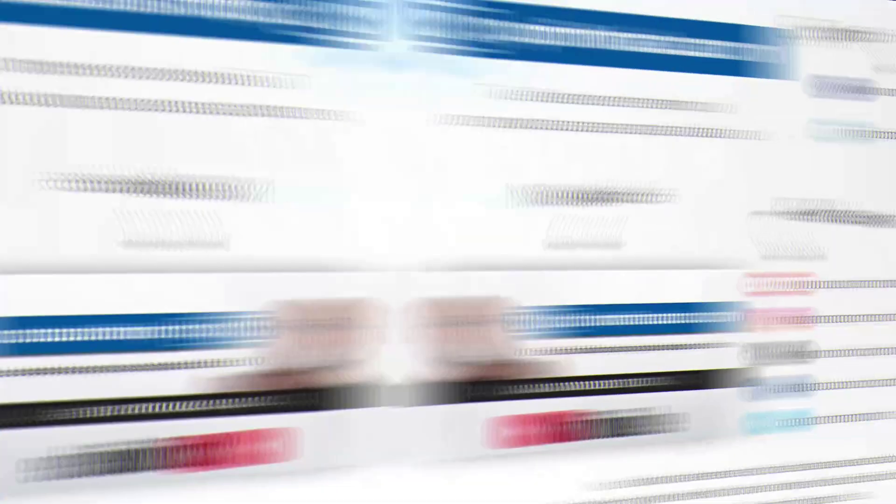